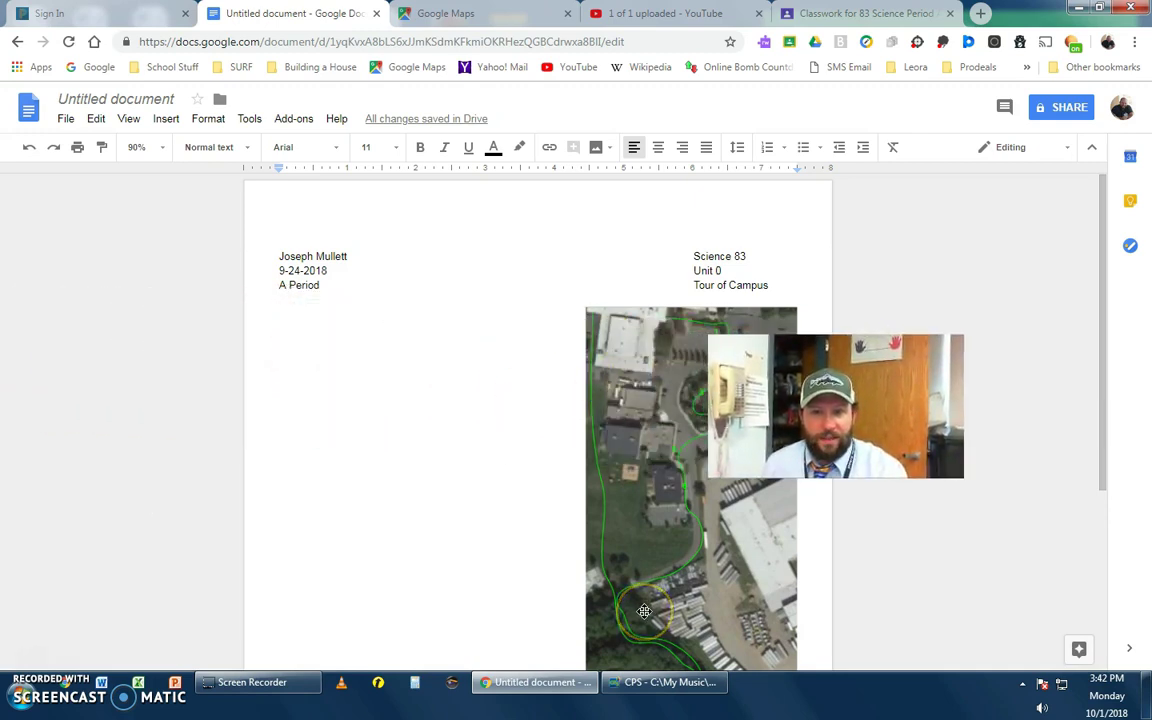
Insert a table of 3 columns by 12 rows below the document's heading lines
left_click(281, 315)
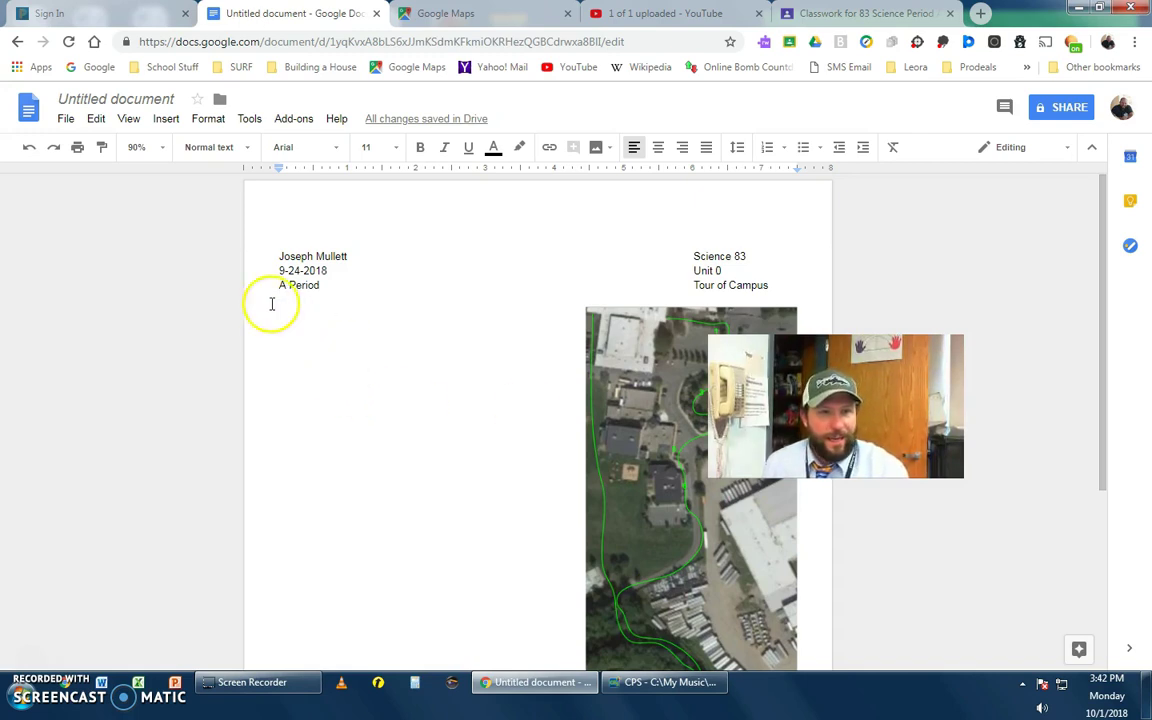
left_click(168, 119)
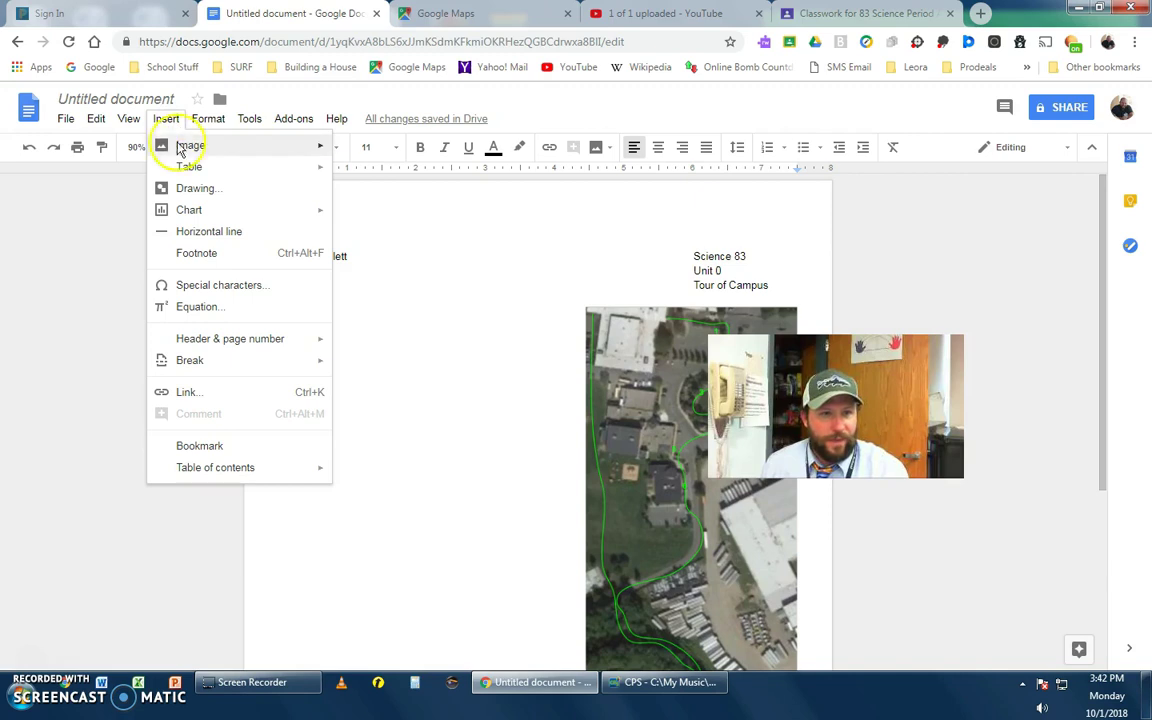
mouse_move(165, 165)
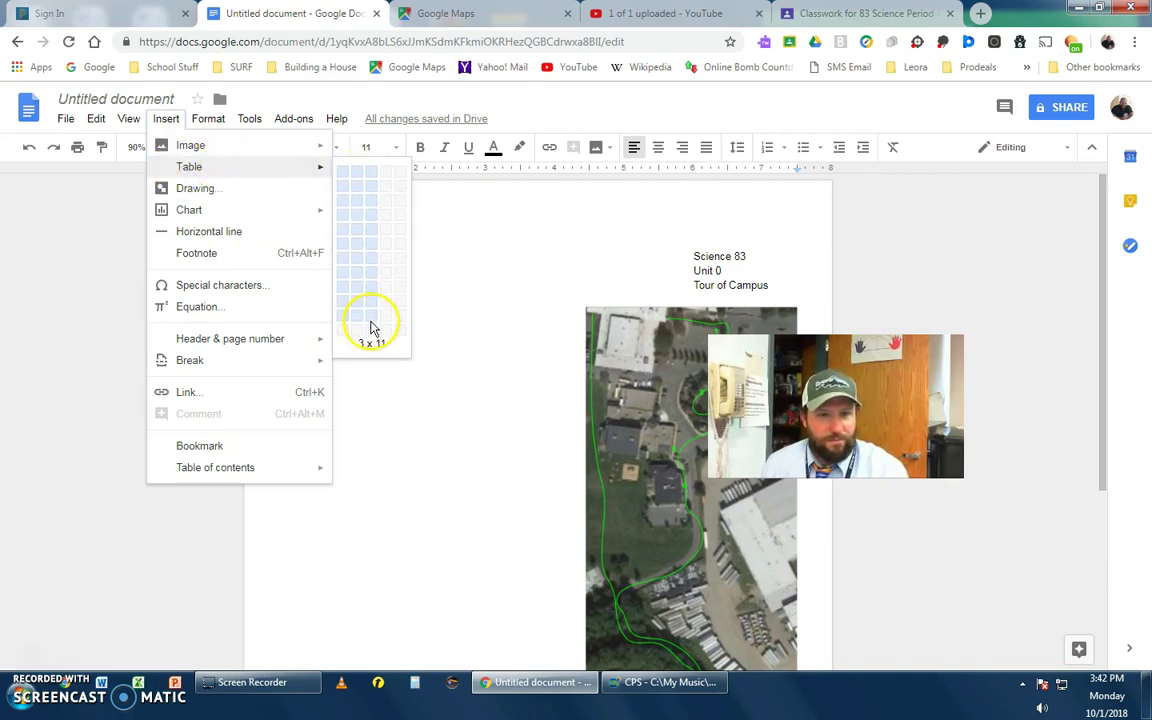
left_click(371, 331)
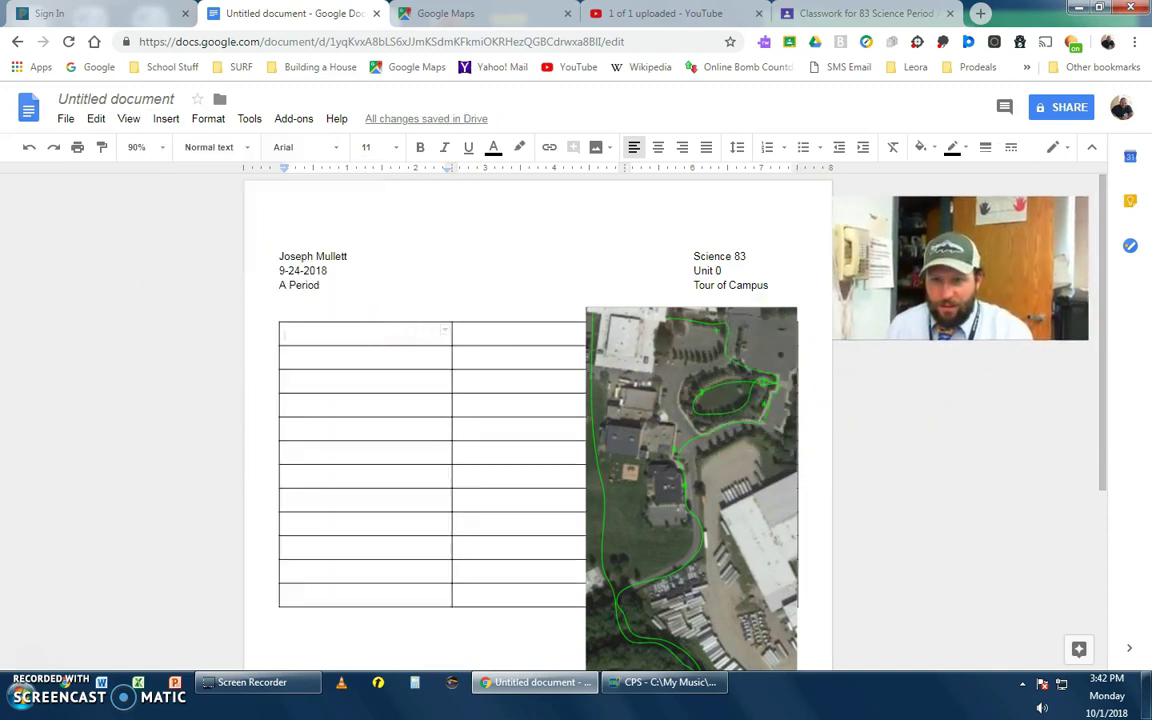
Move the campus map image off the table to the empty area further down the document
left_click(767, 417)
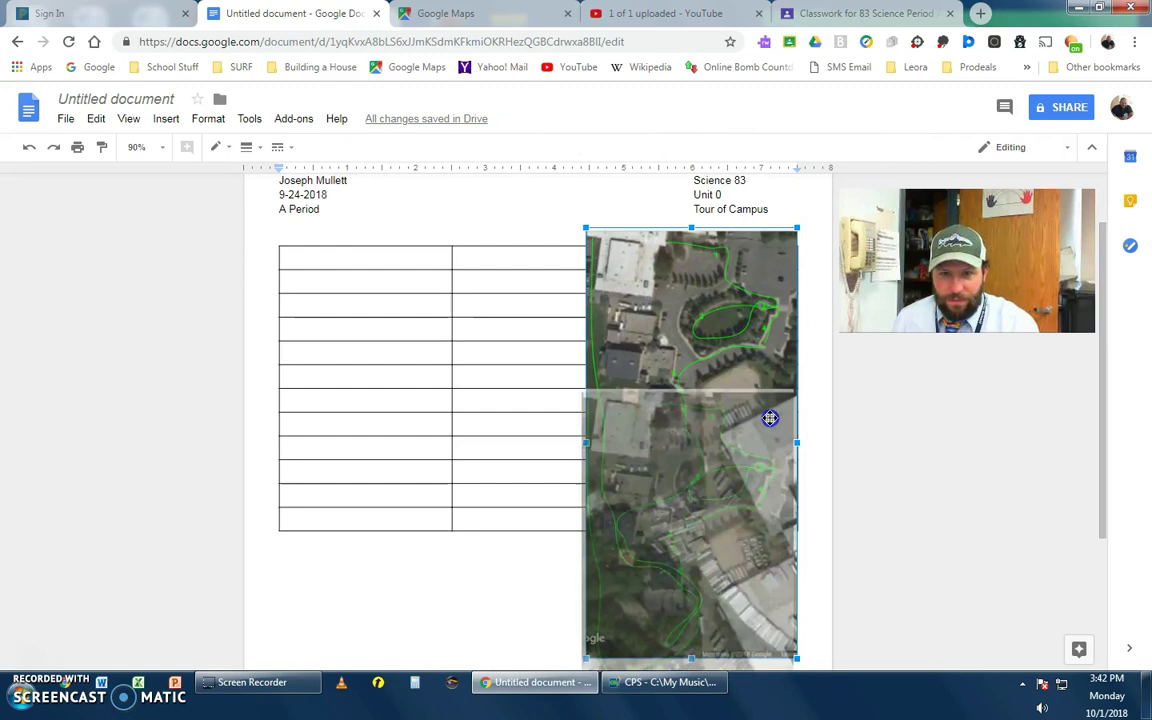
left_click_drag(769, 417, 769, 414)
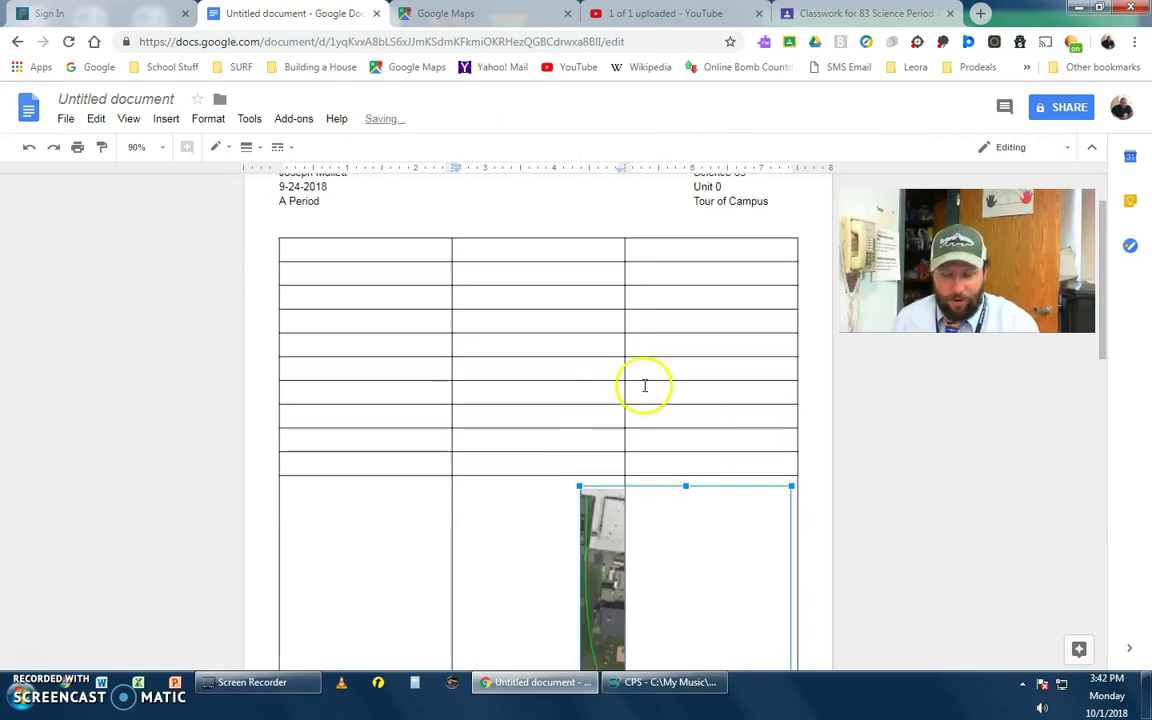
left_click_drag(600, 316, 422, 563)
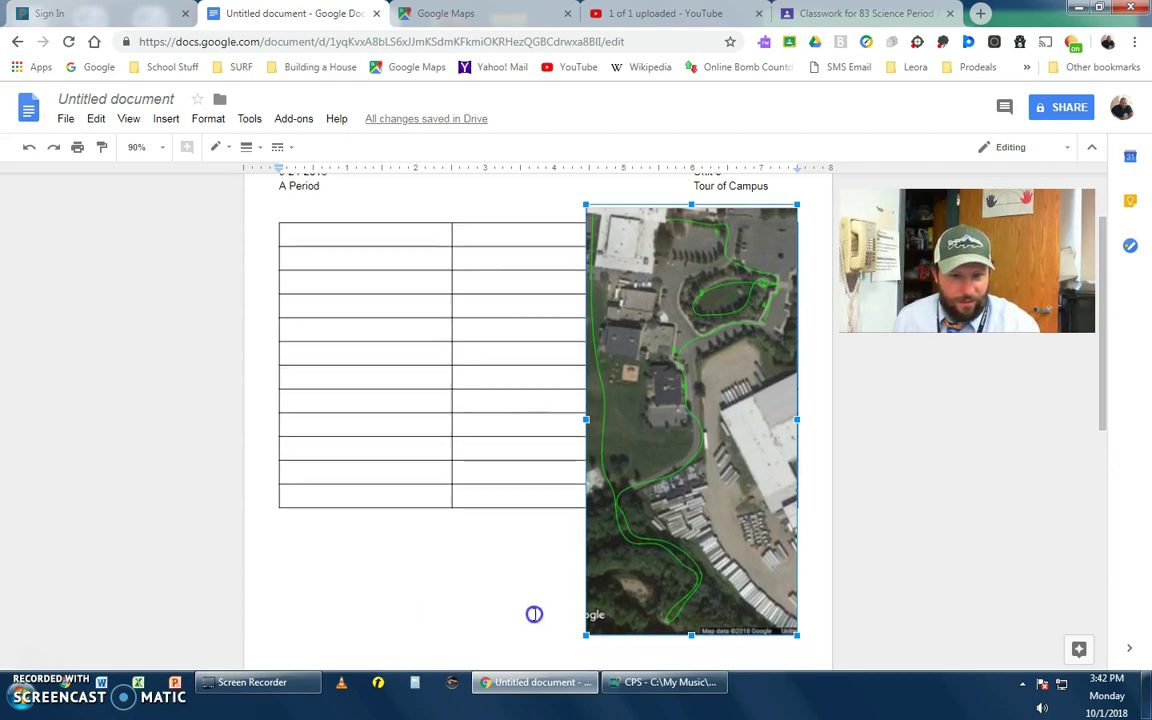
left_click_drag(504, 587, 504, 584)
scroll(504, 545, "down", 5)
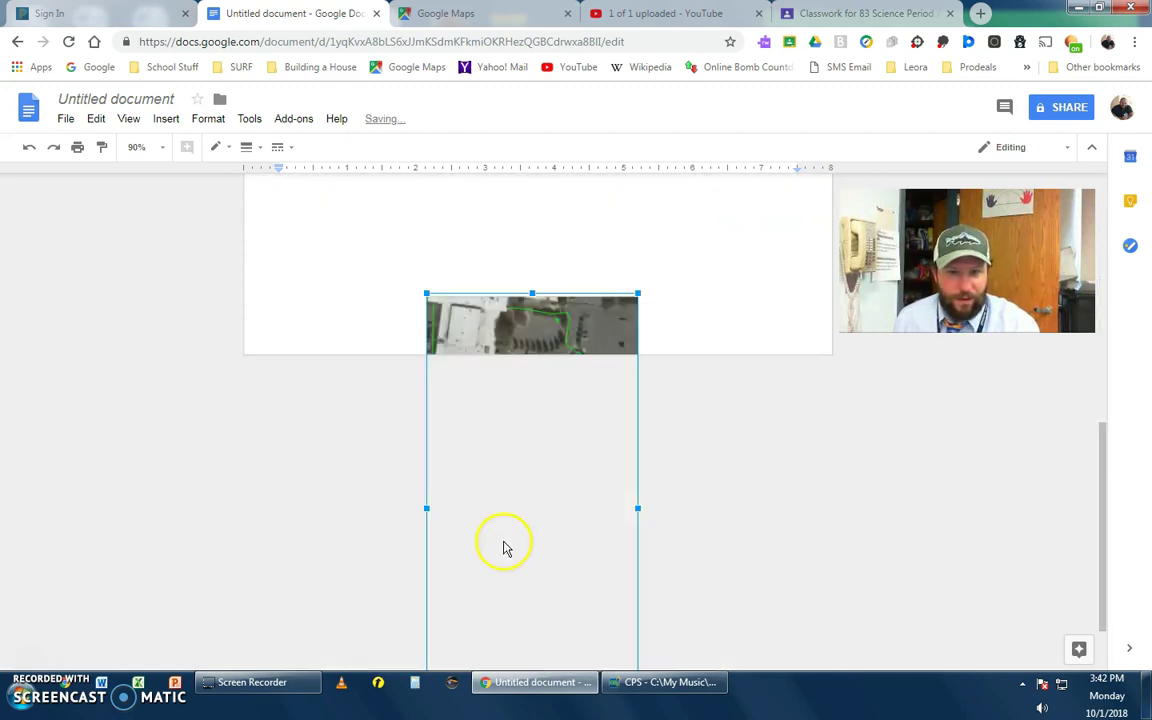
scroll(504, 541, "up", 3)
left_click_drag(535, 552, 533, 458)
scroll(385, 300, "up", 10)
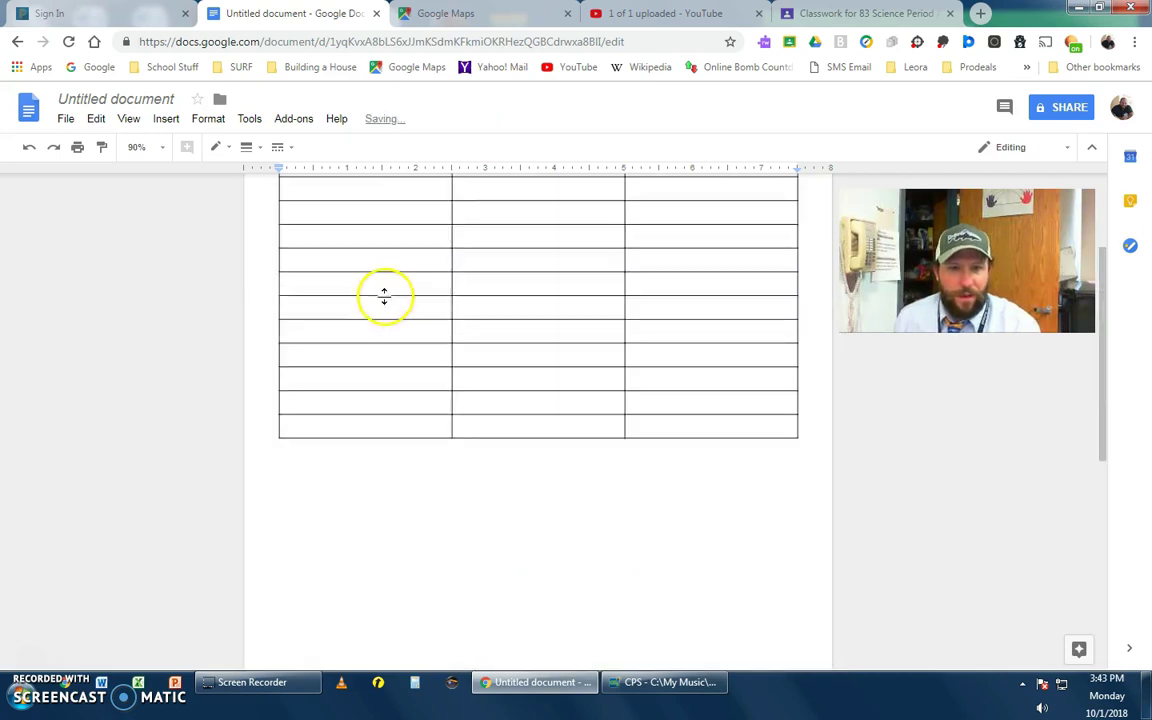
Head the table's first column "Site" and narrow that column to fit the word
left_click(355, 334)
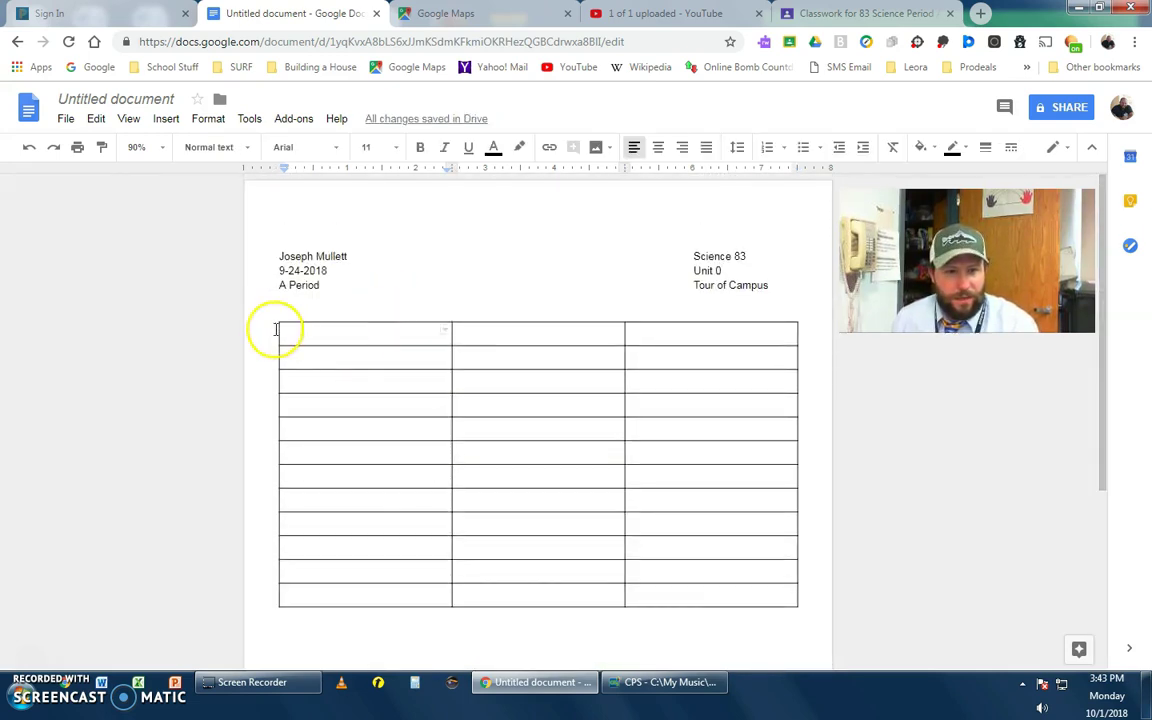
left_click_drag(450, 355, 327, 360)
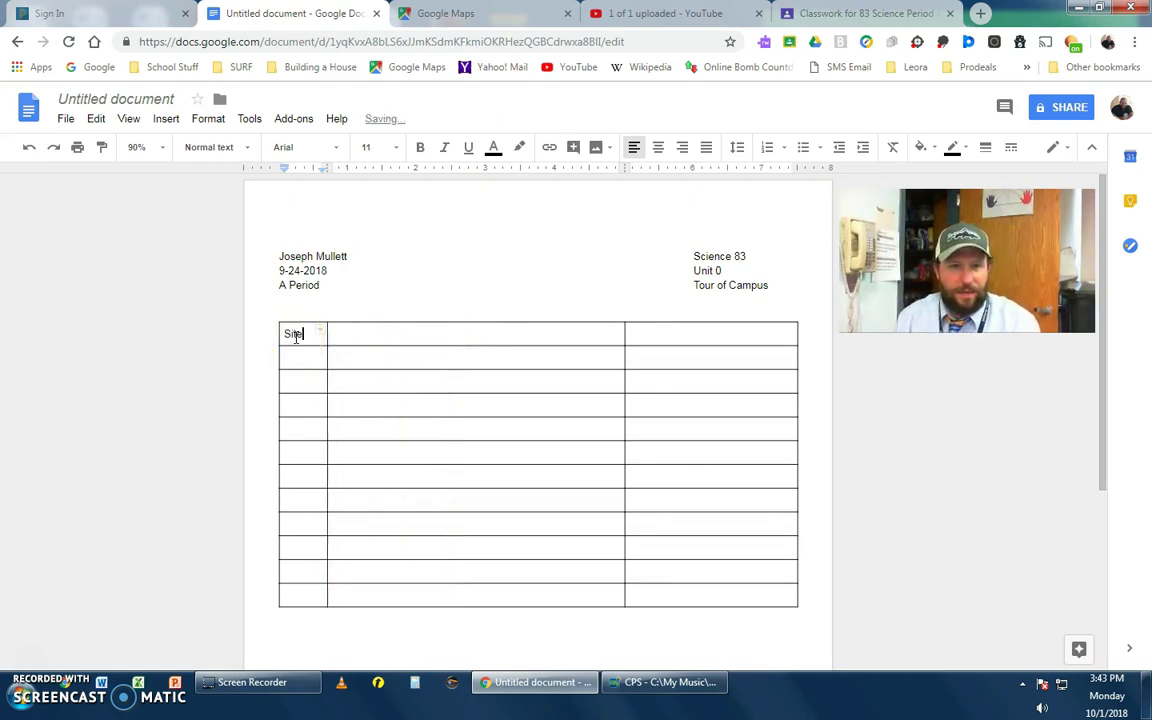
left_click_drag(327, 358, 311, 357)
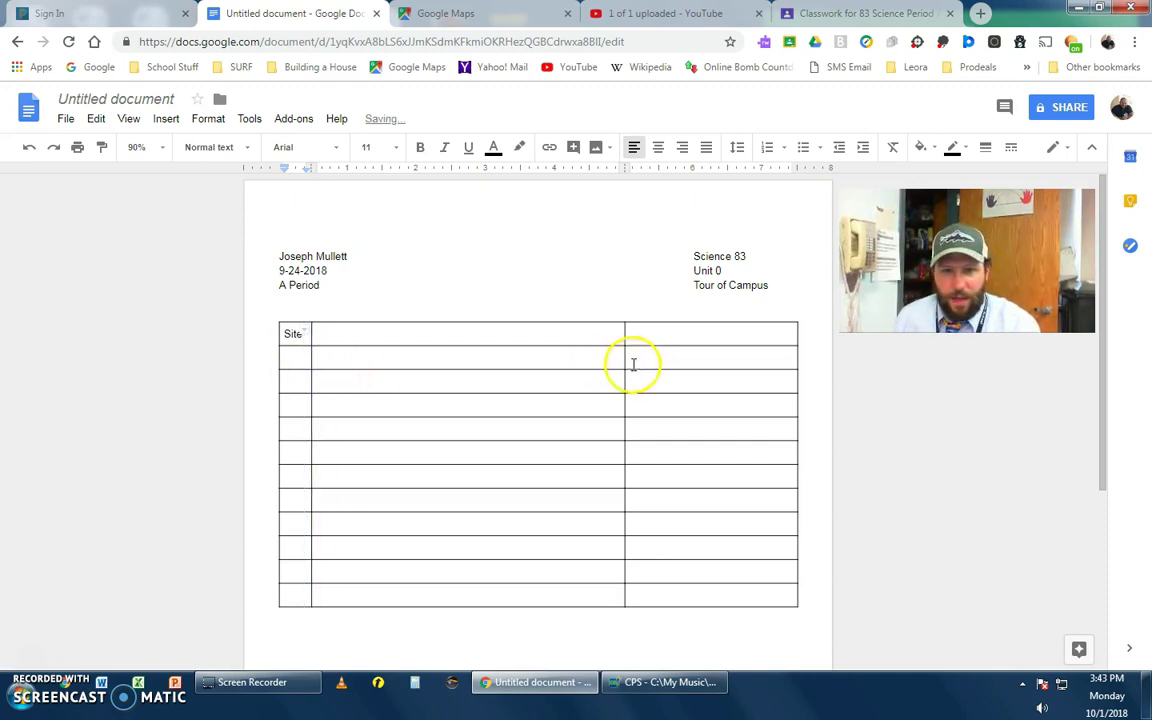
Head the second column "Object/Location" and narrow it to fit the heading
left_click_drag(624, 360, 437, 362)
left_click(359, 336)
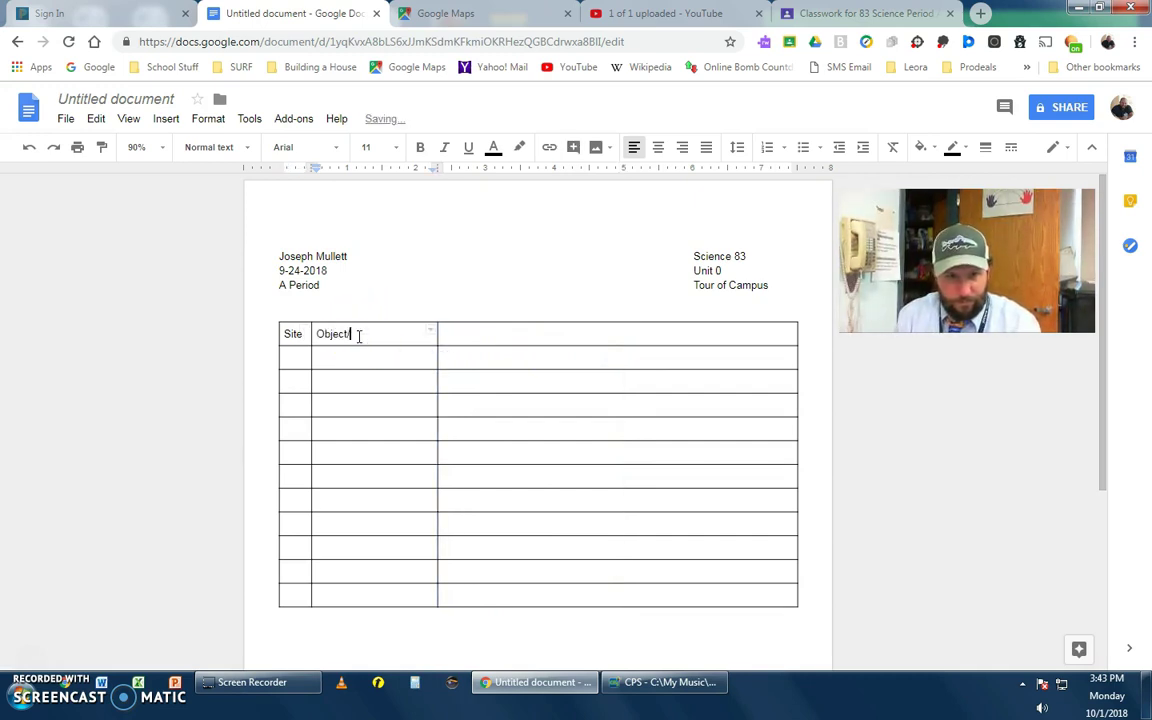
type("Object/Location")
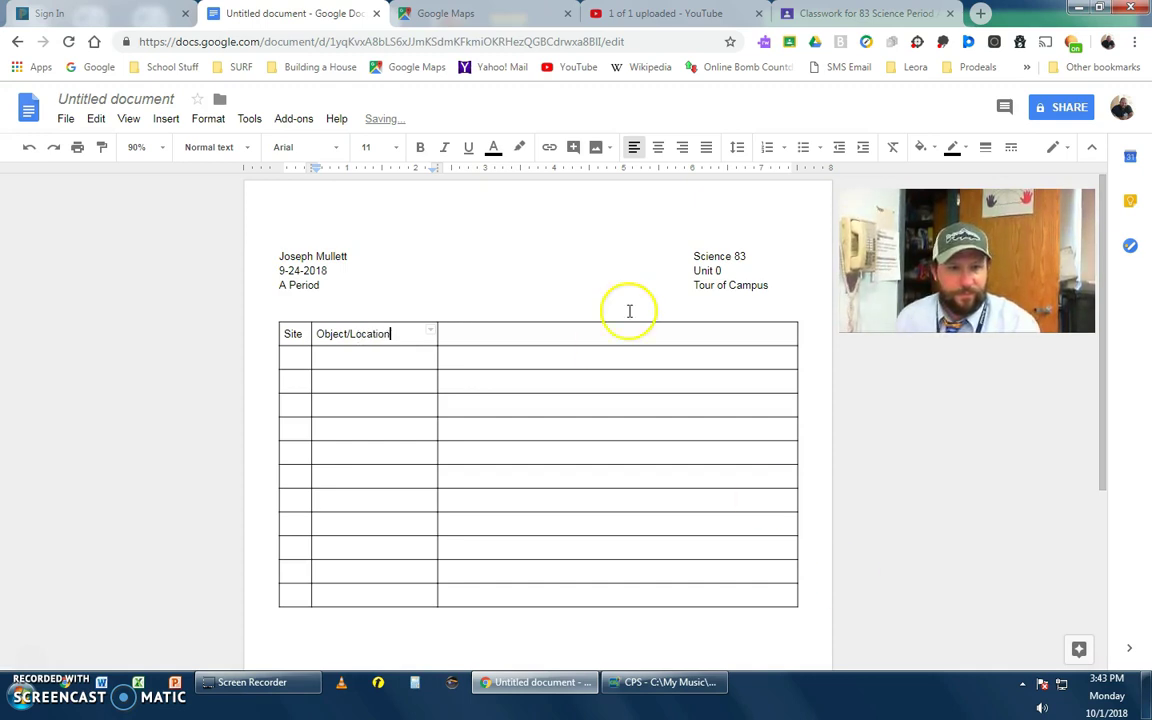
left_click_drag(432, 357, 404, 354)
Narrow the third column by pulling in the table's outer edge and head it "Distance"
left_click_drag(797, 355, 491, 360)
left_click(442, 334)
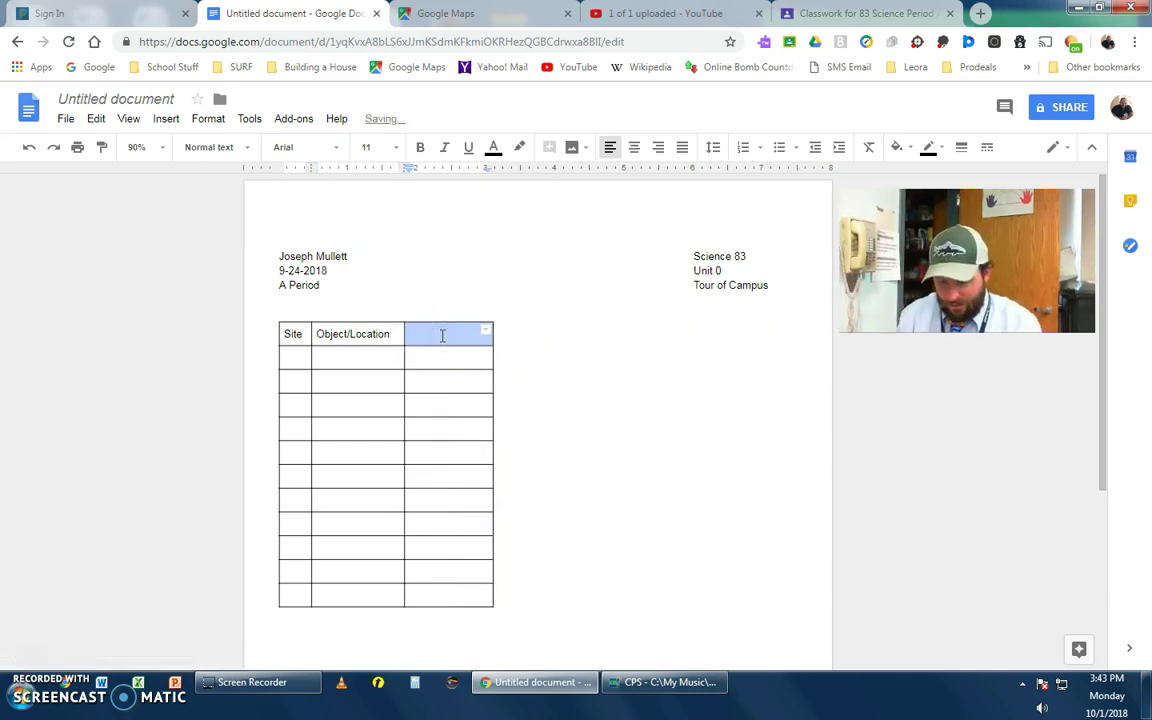
type("Distance")
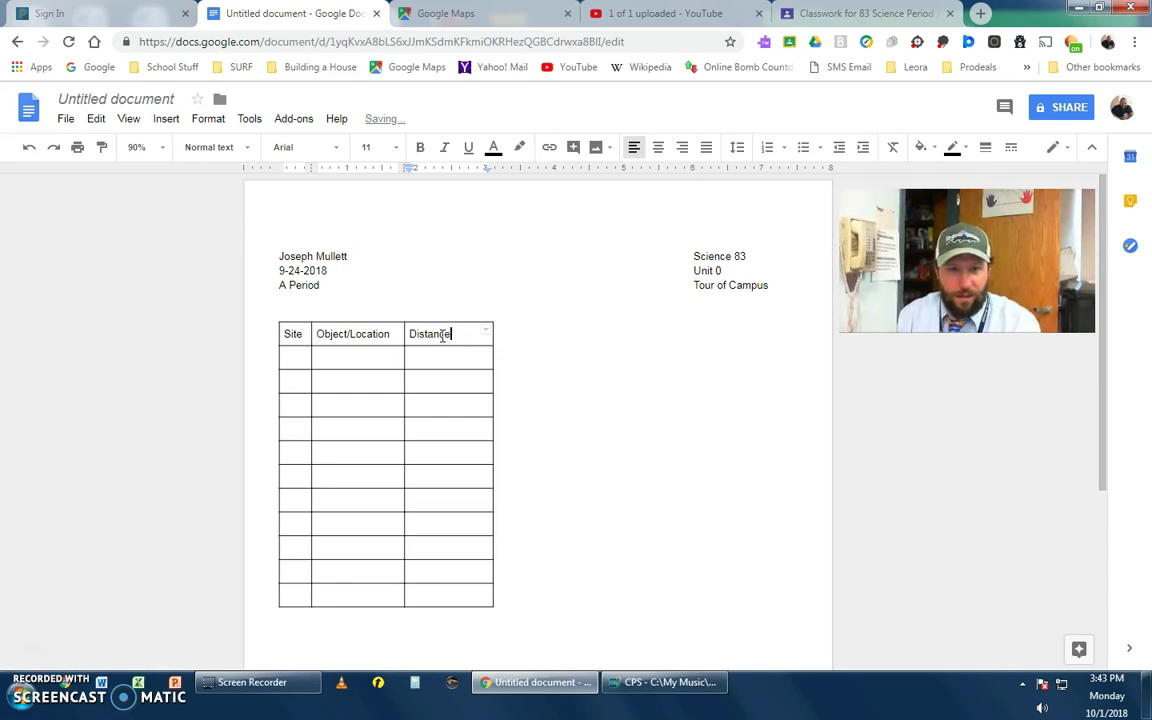
Number the Site rows 1 to 10 and label the last row "Total Distance" in the second column
left_click(289, 360)
type("1")
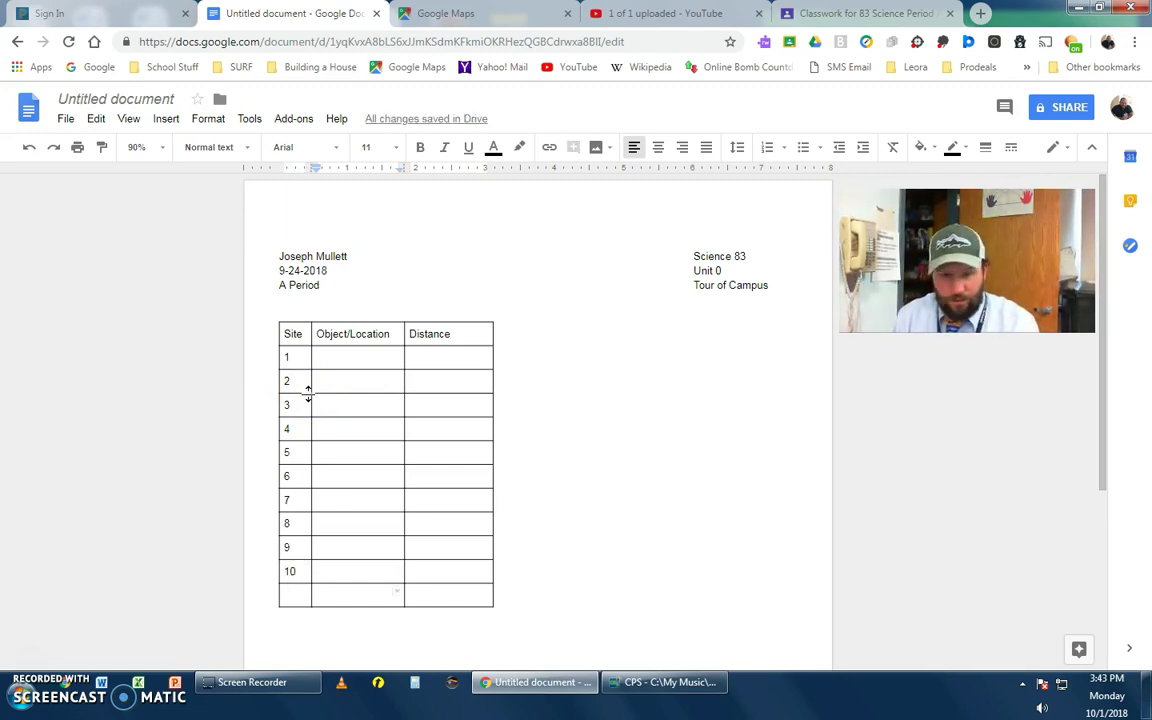
type("Total Distance")
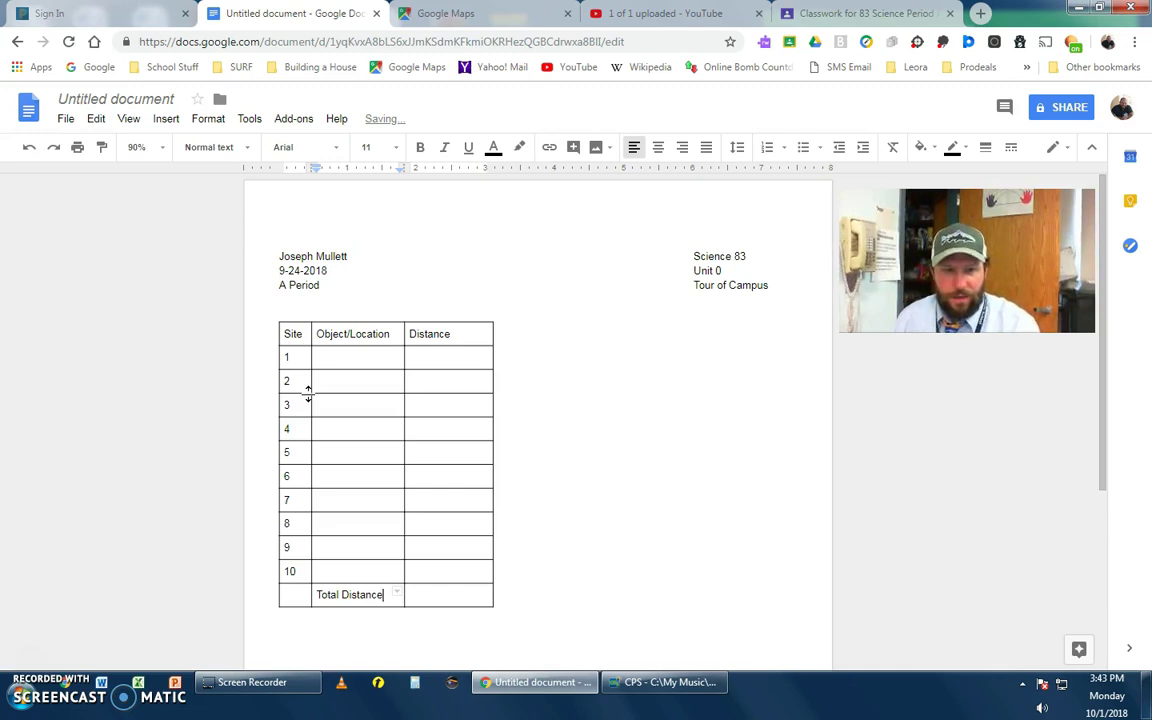
left_click(455, 594)
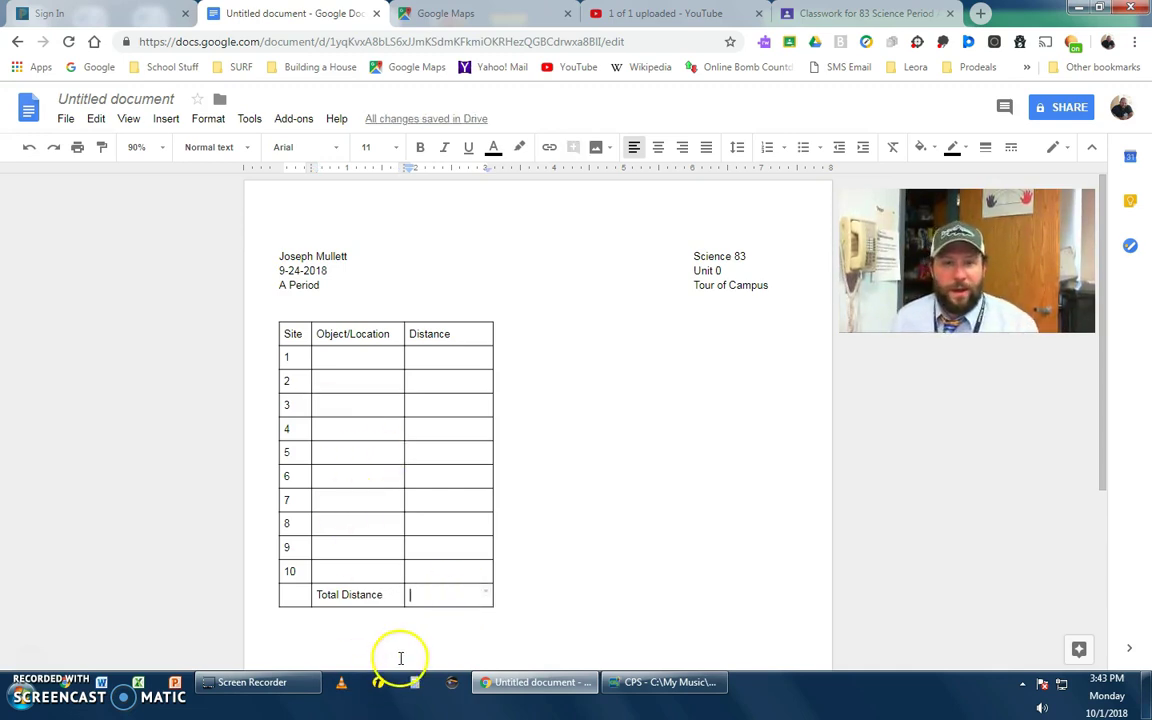
Enter "Gardening Fabric/Playground" as the object/location of site 1 and widen that column so "Fabric/Playground" fits on one line
left_click(354, 357)
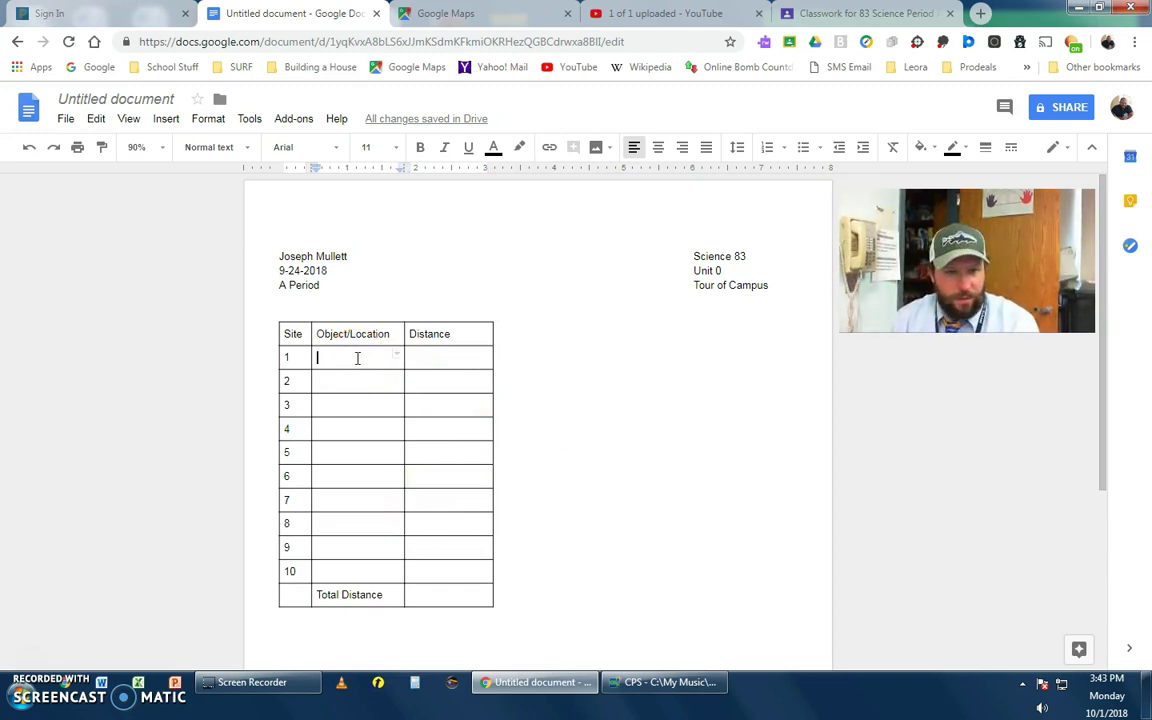
type("G")
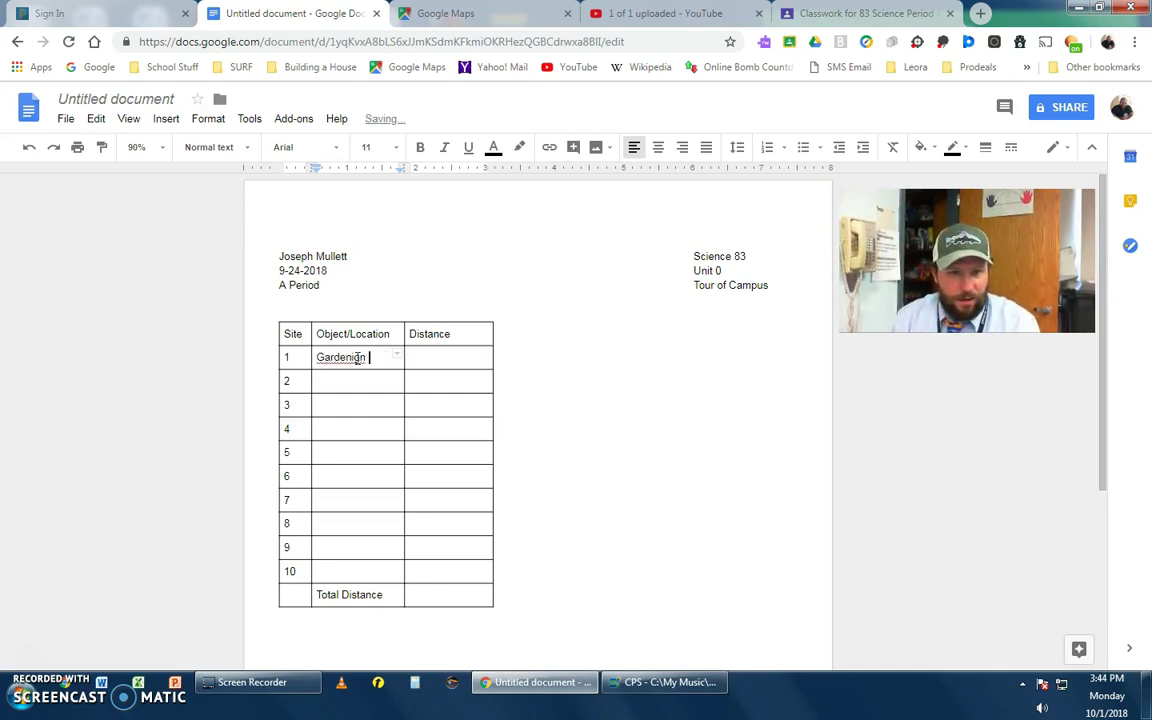
type("ardening Fab")
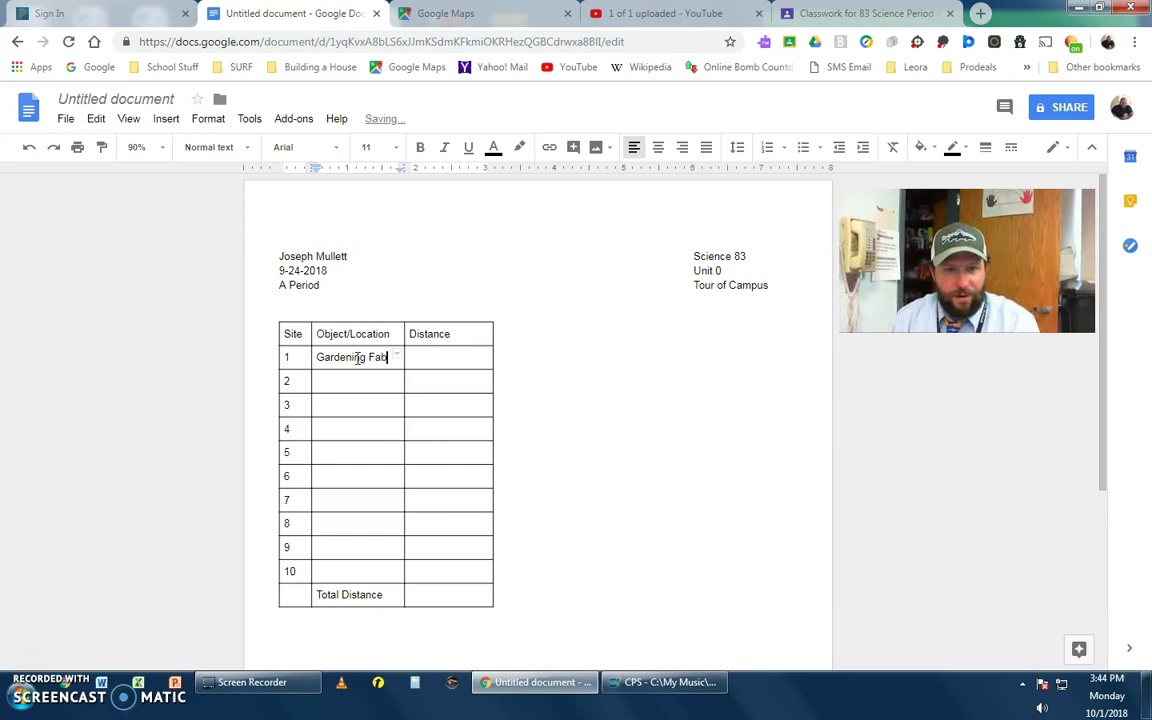
type("tric")
key("BackSpace")
key("BackSpace")
key("BackSpace")
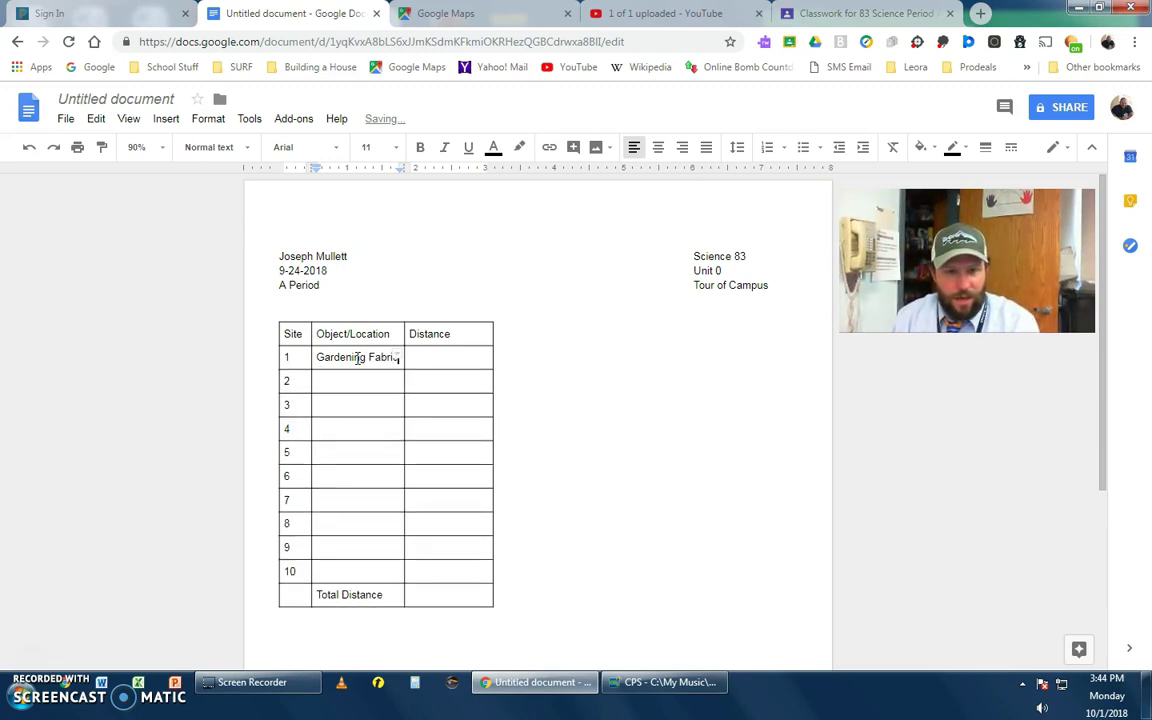
type("ric/")
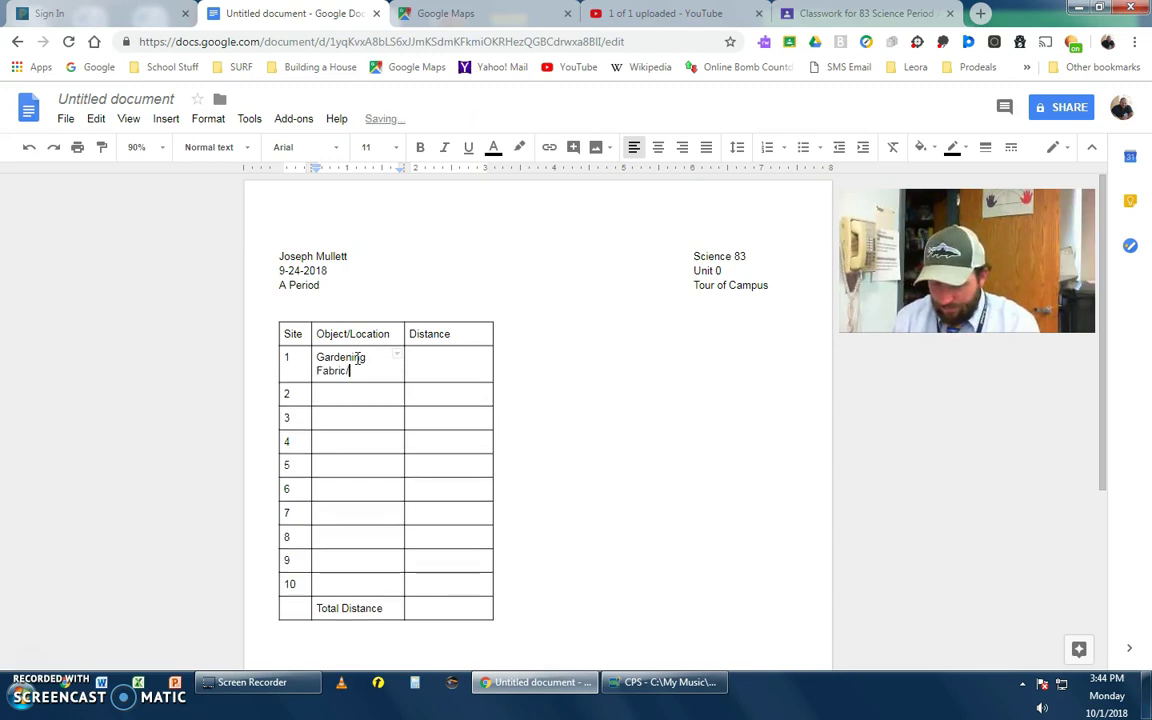
type("Playground")
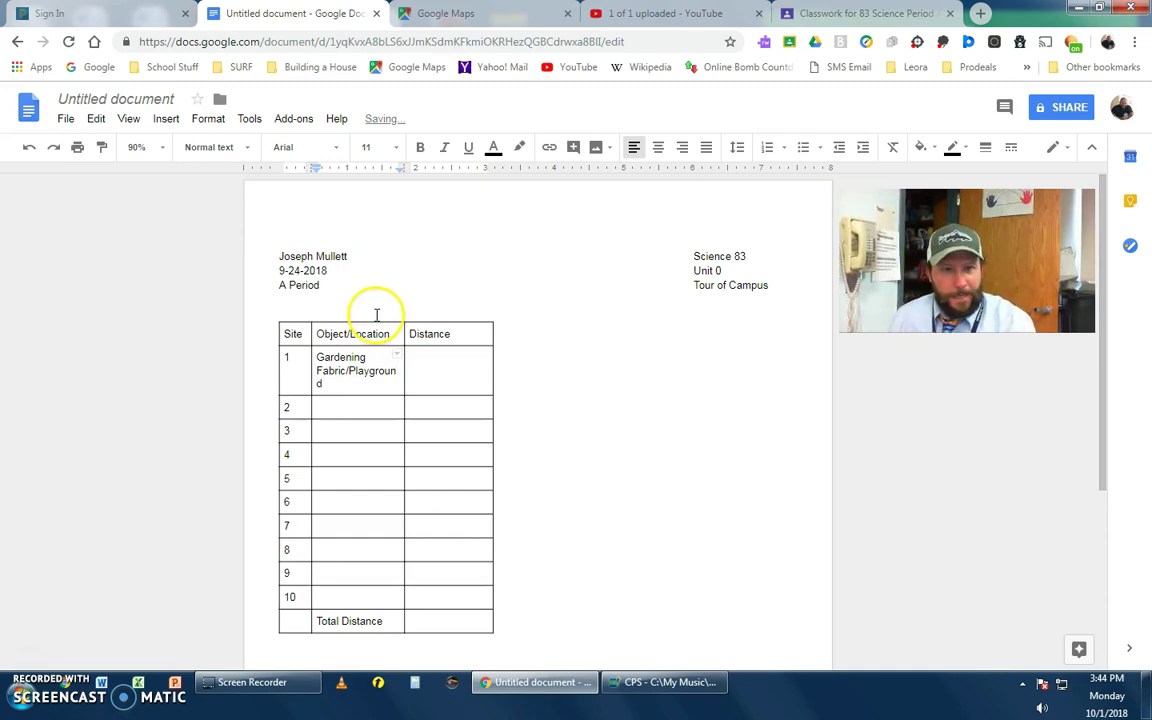
left_click_drag(404, 334, 410, 335)
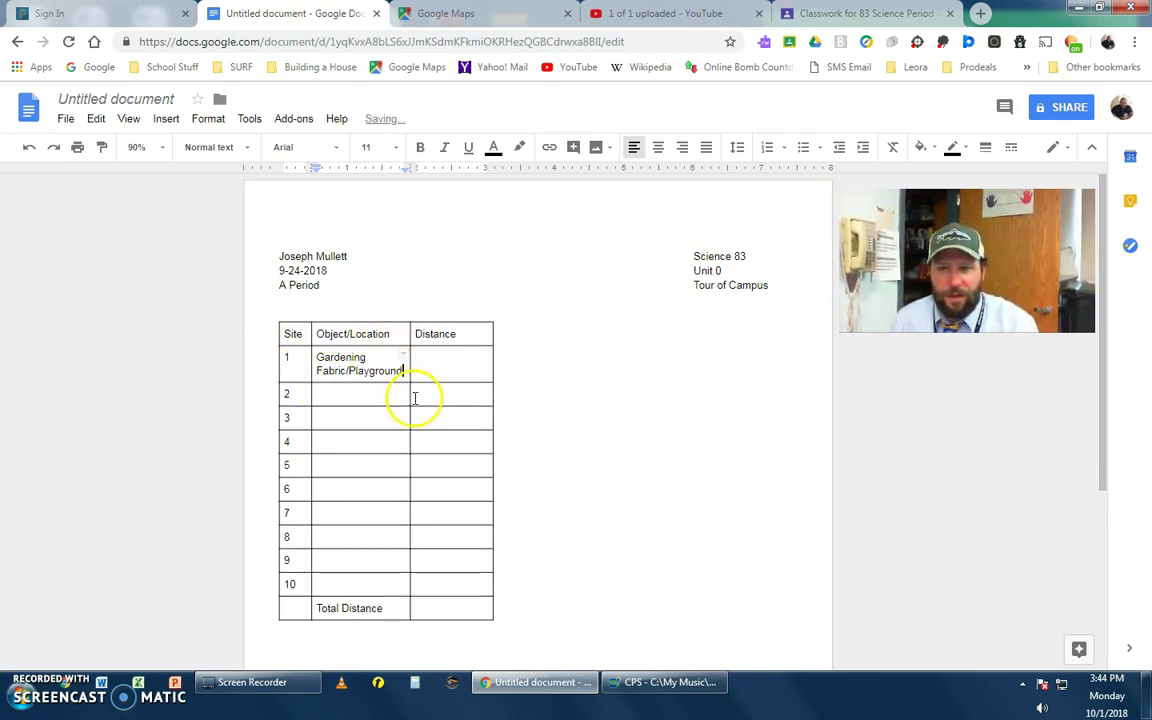
left_click(434, 369)
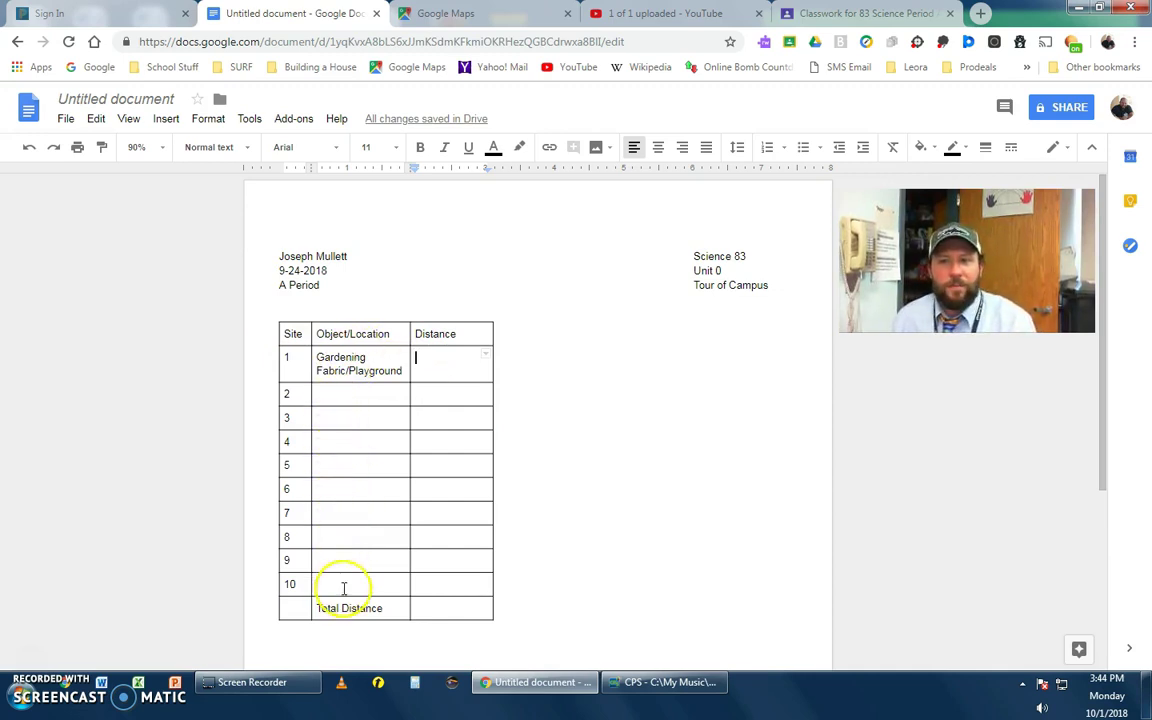
Switch to Google Maps and measure the distance from the school building's corner by the walkway to the driveway past the playground trees
left_click(415, 13)
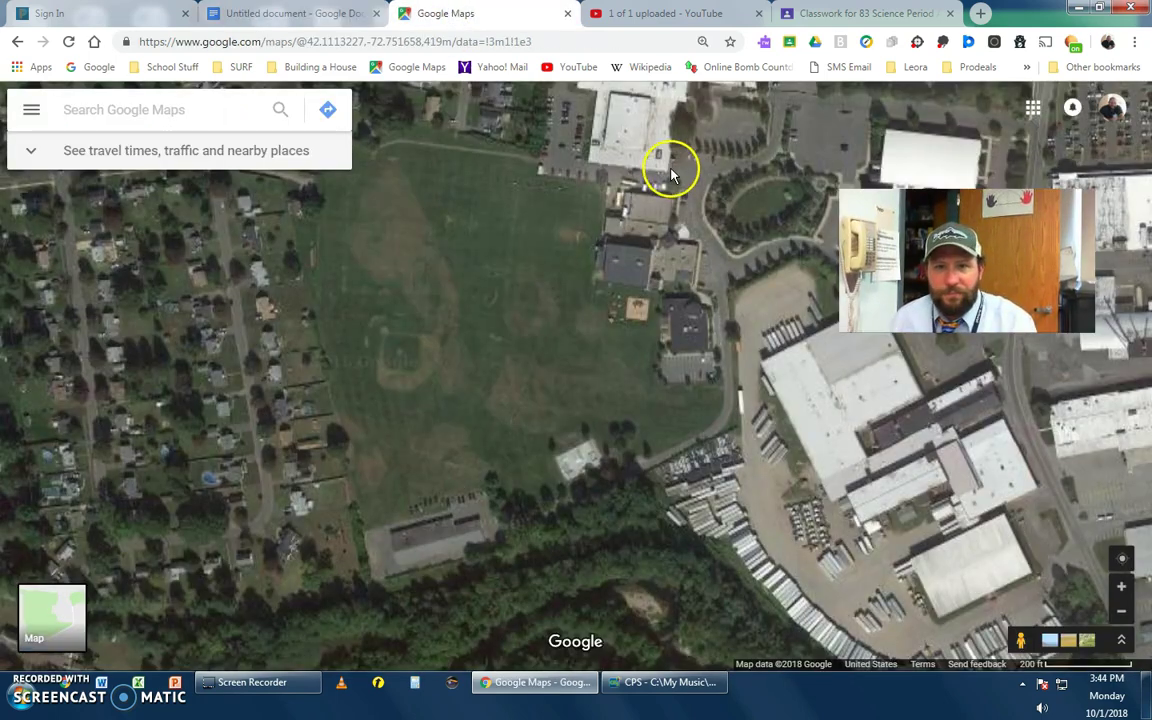
scroll(670, 175, "up", 3)
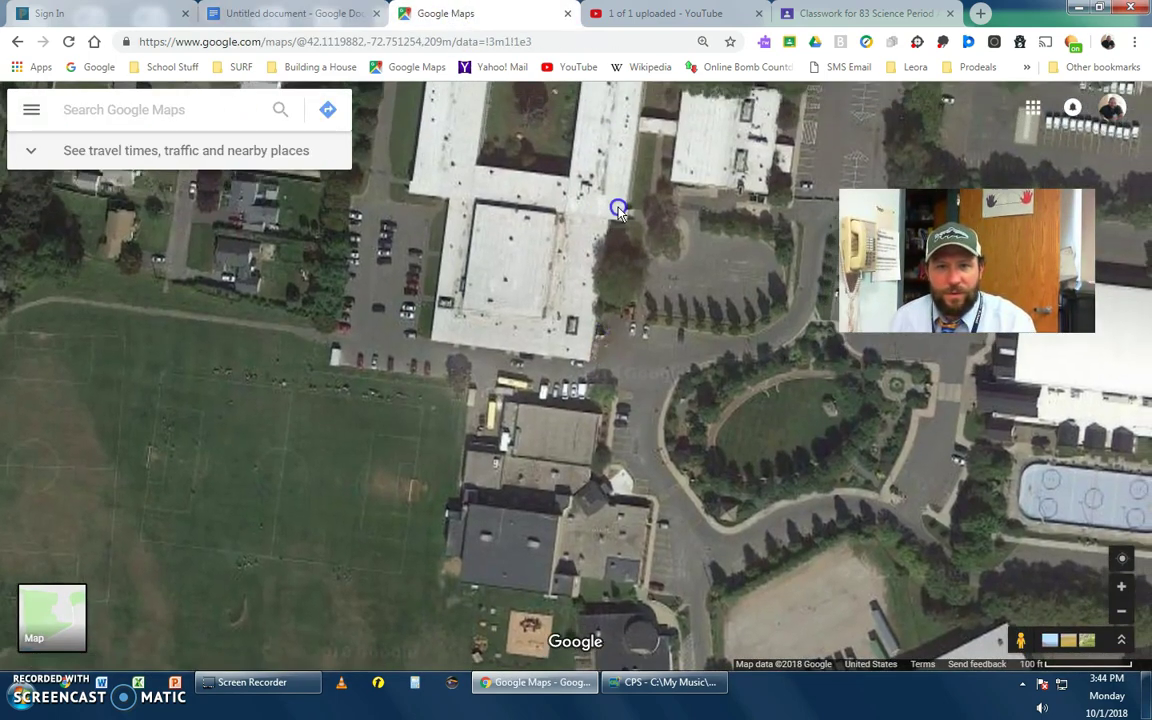
scroll(618, 210, "up", 3)
left_click_drag(617, 249, 509, 336)
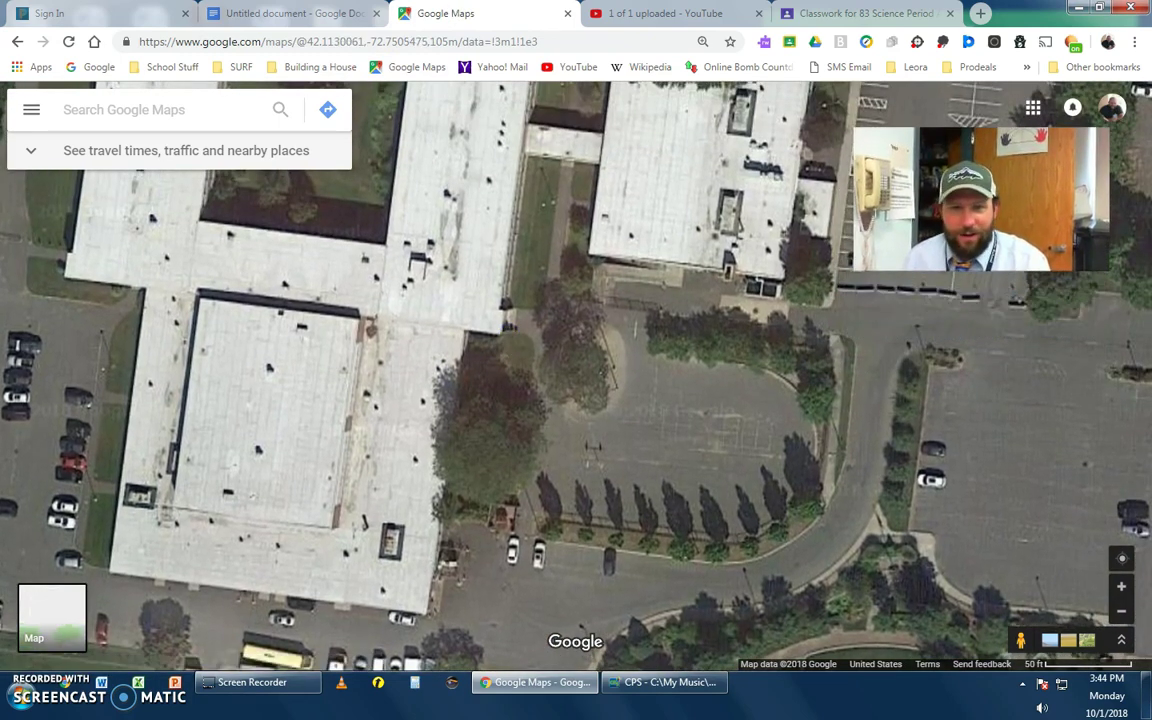
scroll(503, 328, "up", 3)
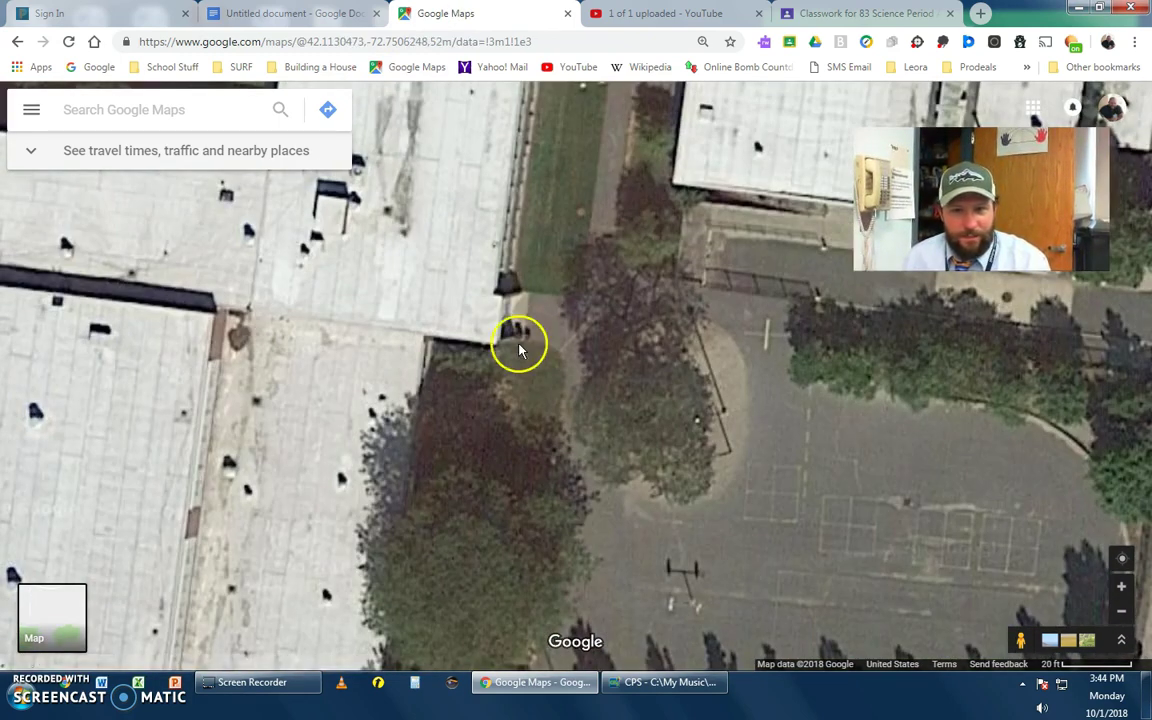
scroll(548, 336, "up", 1)
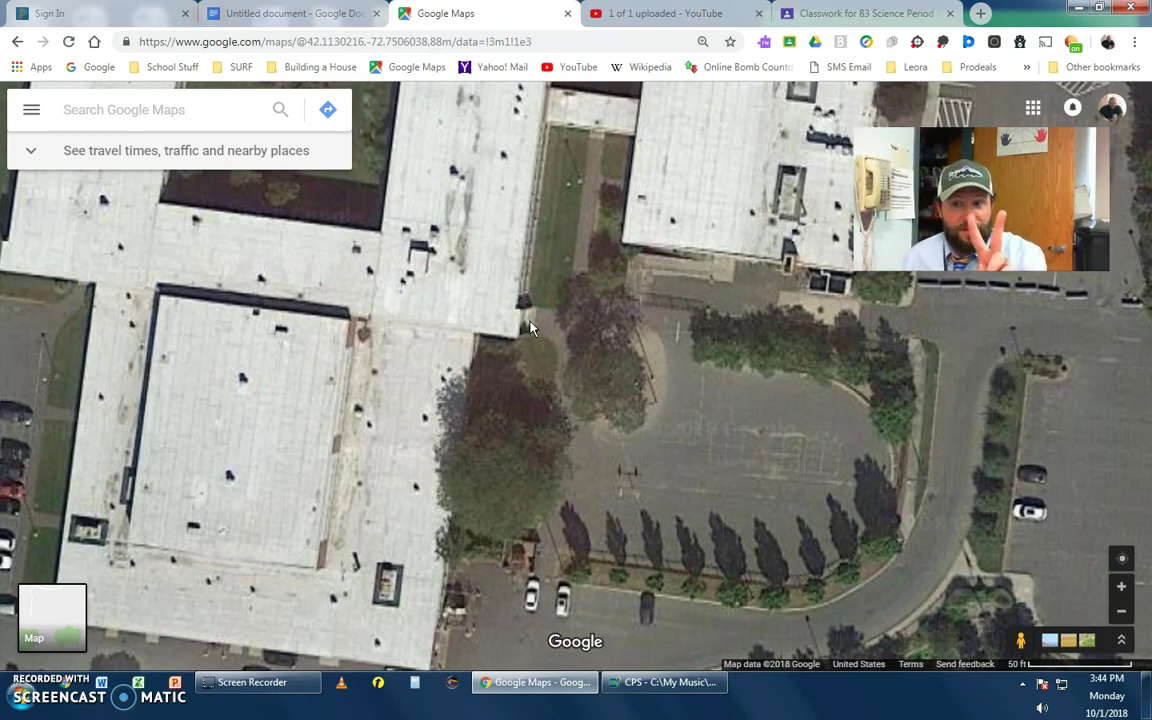
right_click(530, 327)
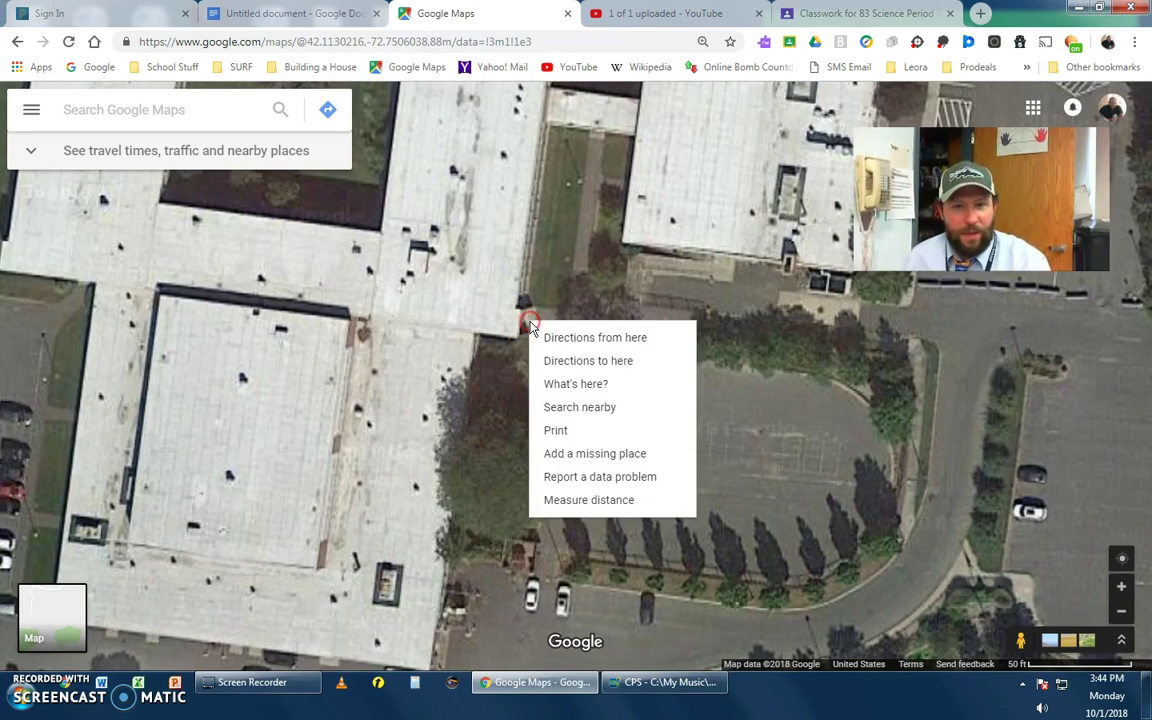
left_click(565, 502)
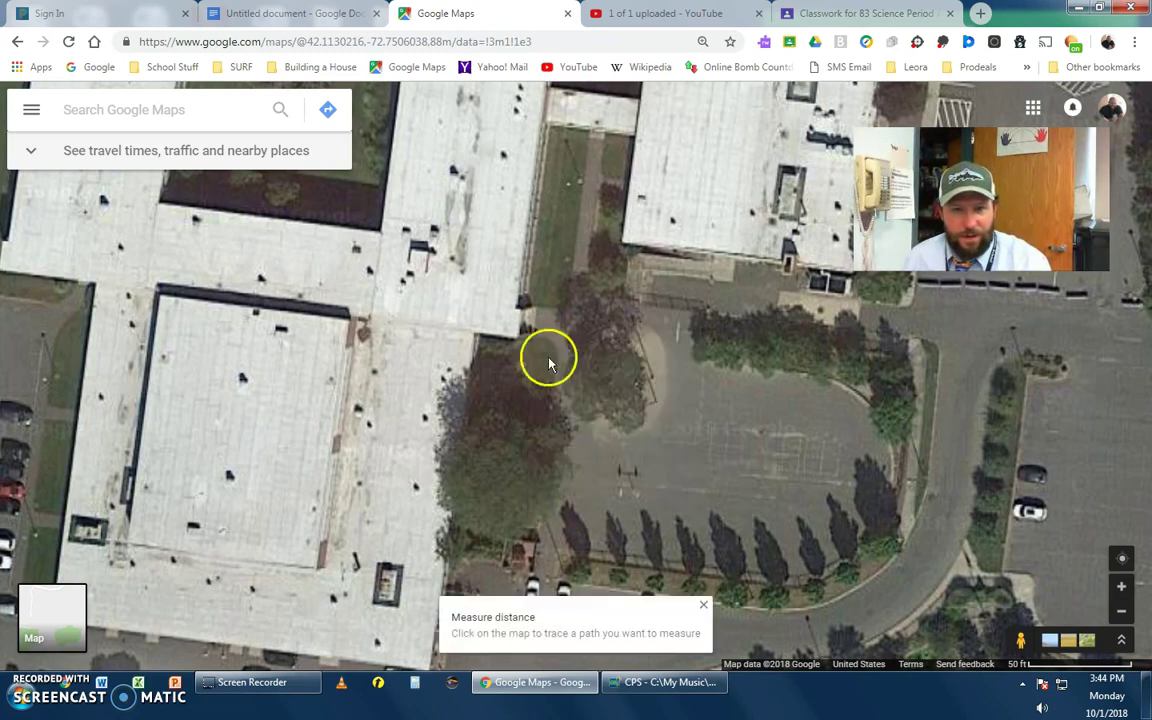
left_click(911, 353)
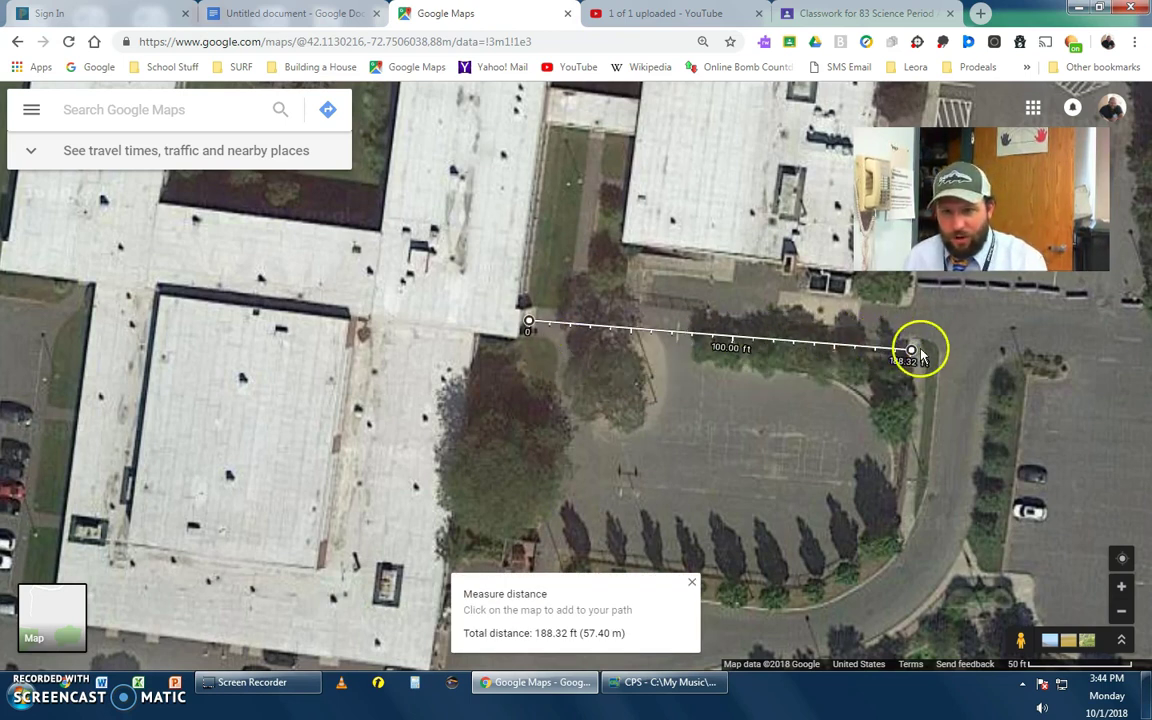
Pull the measured path's end back to the trees above the playground and copy the total, 151.94 ft (46.31 m), into the document as site 1's distance
left_click_drag(911, 353, 837, 345)
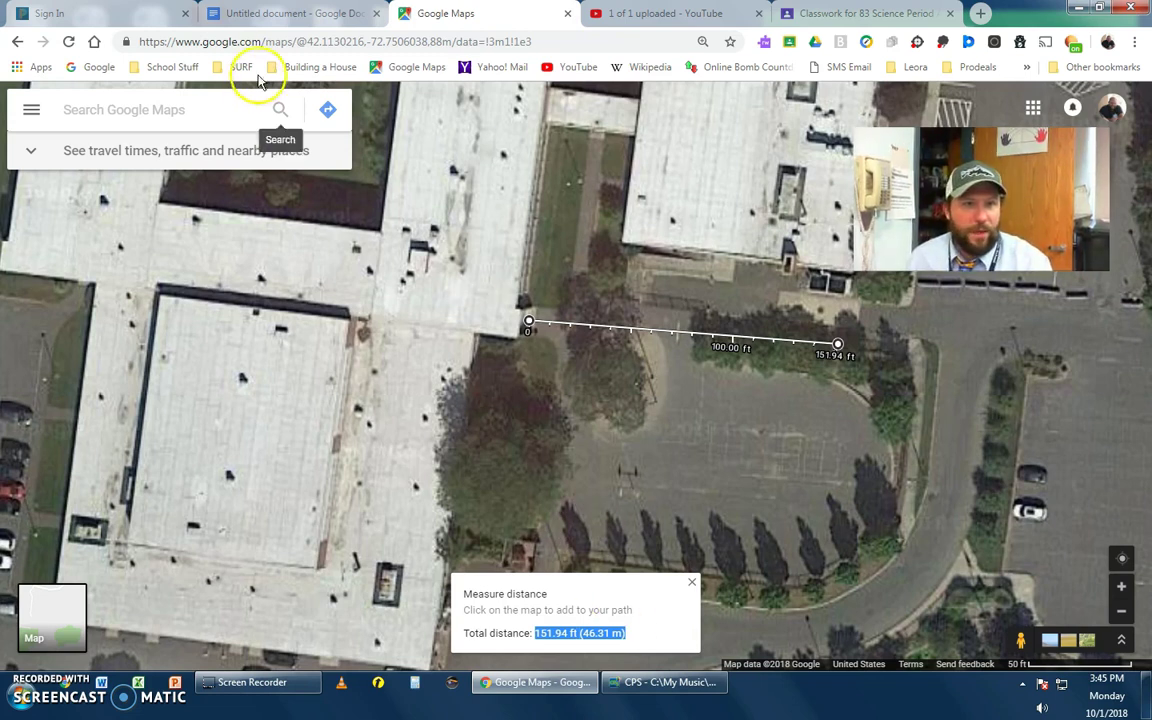
left_click(283, 14)
double_click(425, 365)
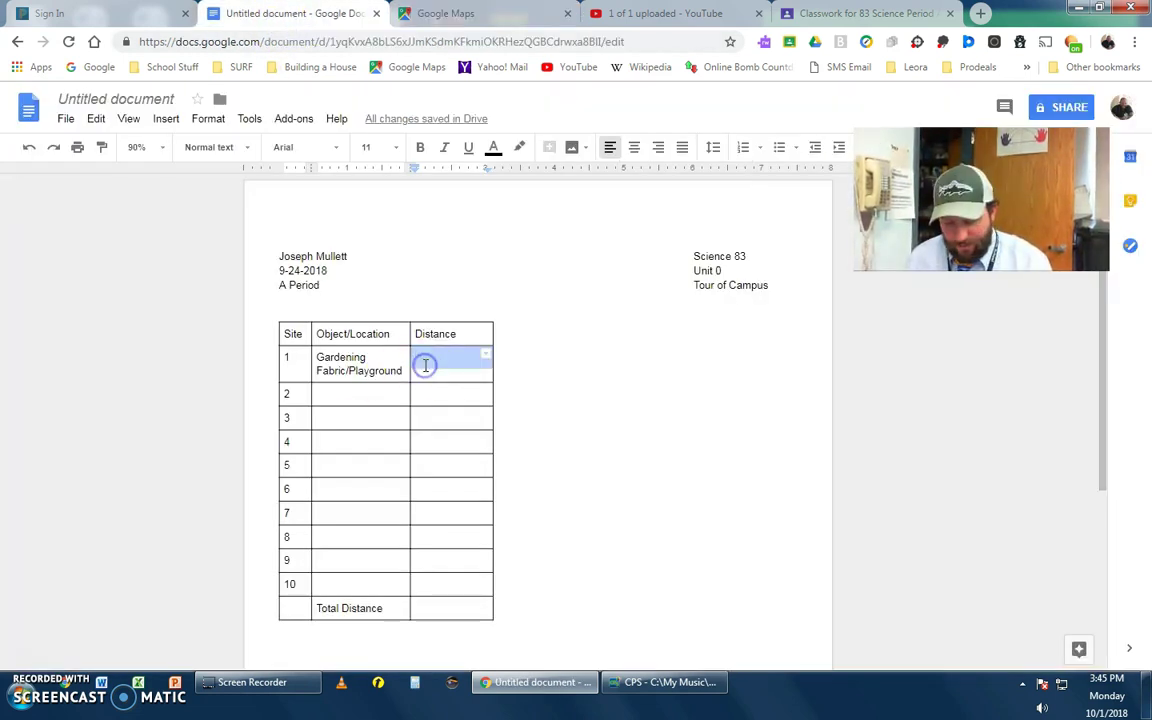
type("151.94 ft (46.31 m)")
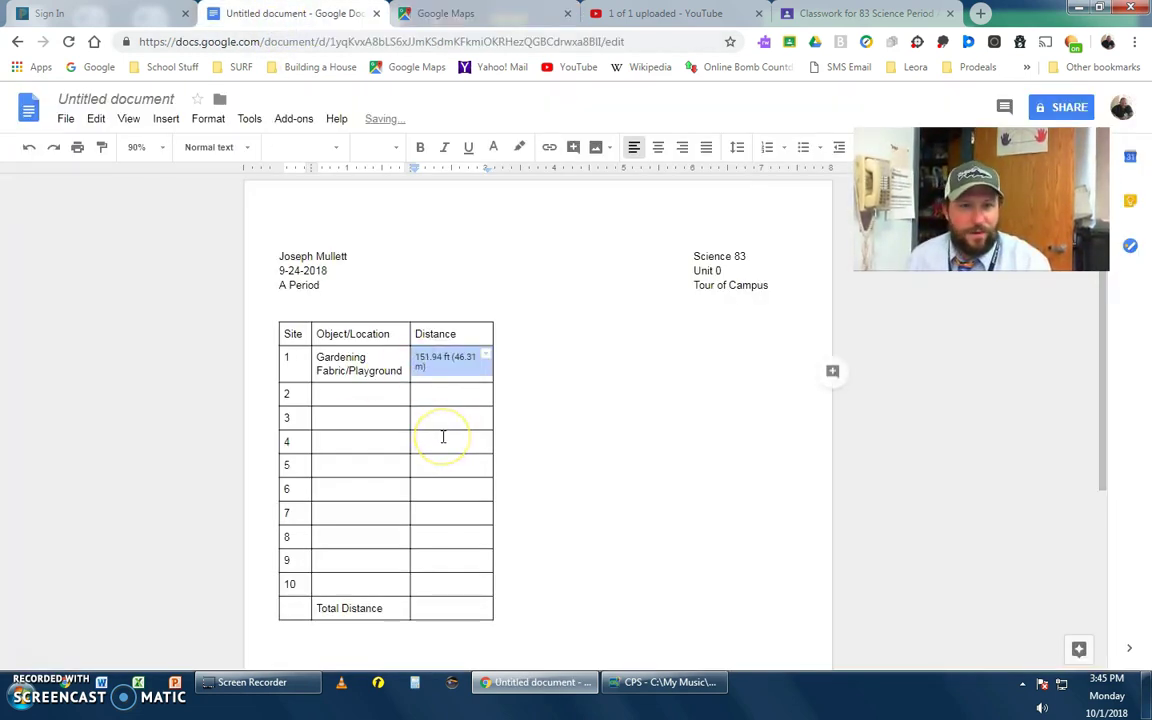
left_click(462, 372)
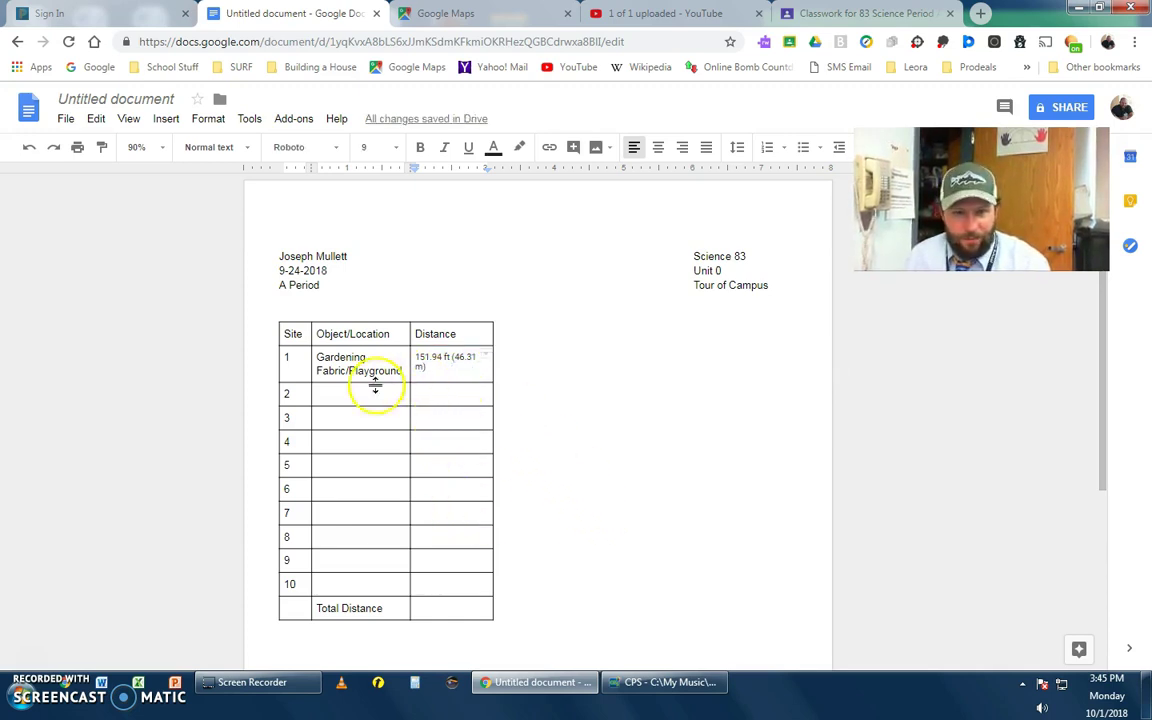
Back in Google Maps, extend the measured path past the trees, down along the playground's edge and across the driveway to the parking lot walkway
left_click(430, 15)
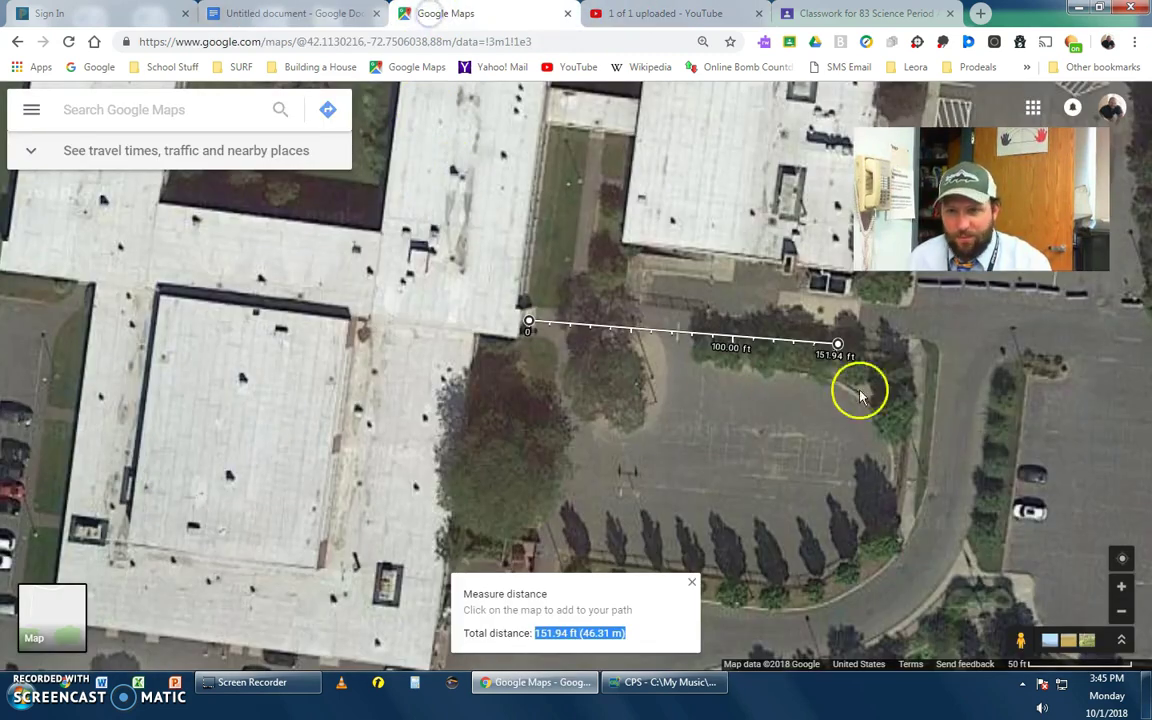
left_click(909, 356)
left_click(906, 519)
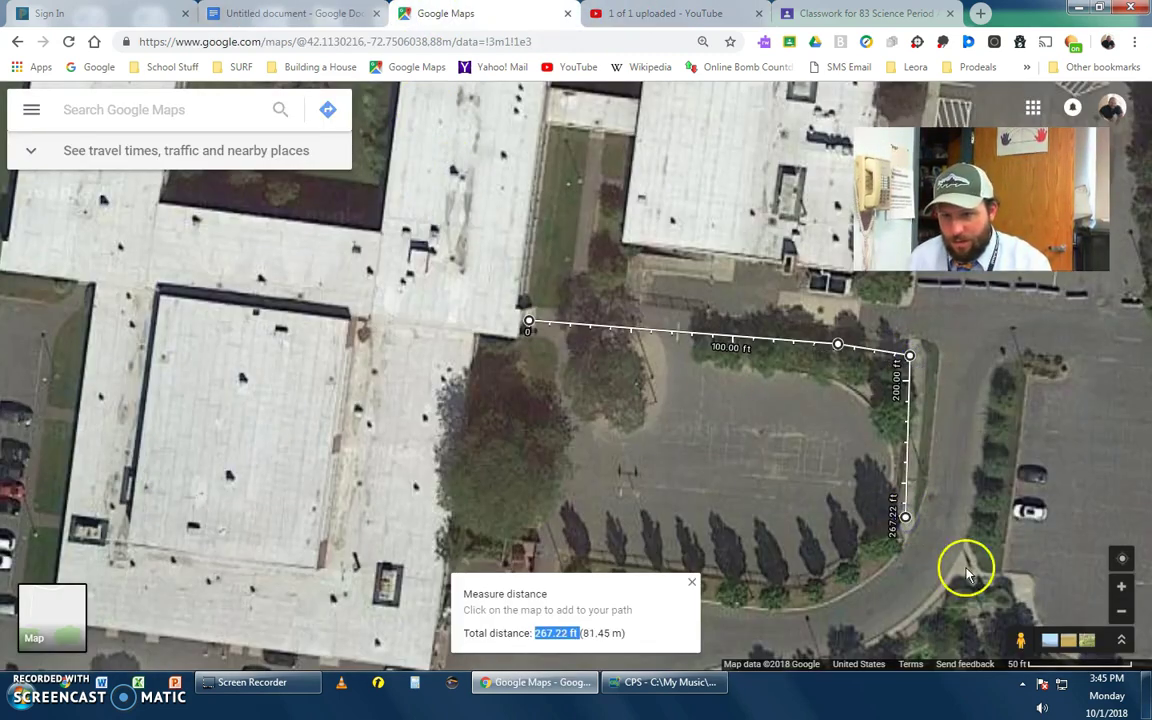
left_click(982, 584)
Continue the measured path along the parking lot's garden-side edge, around its corner and into the centre of the round fountain area
left_click_drag(985, 620, 868, 527)
left_click_drag(717, 443, 535, 303)
left_click(612, 267)
left_click(643, 320)
left_click(783, 353)
left_click(844, 355)
left_click(841, 408)
left_click(787, 413)
left_click_drag(787, 413, 764, 412)
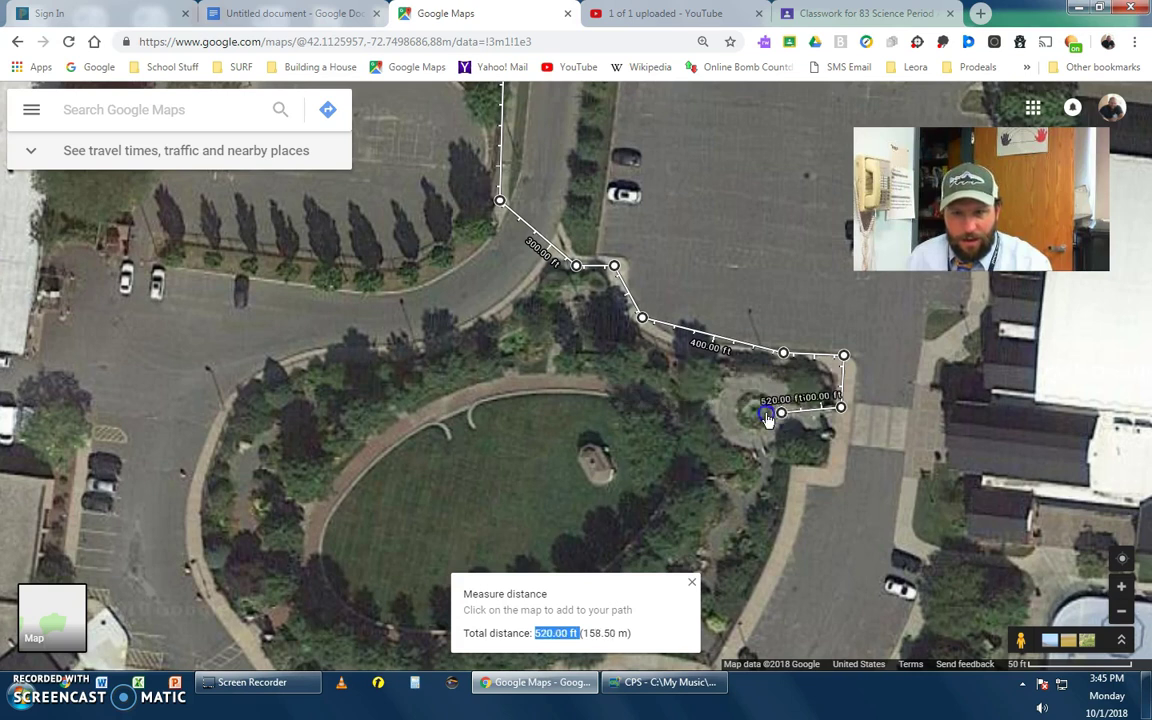
Copy the path total, 528.17 ft (160.99 m), into the document as site 2's distance and enter "Fountain/Garden" as its object/location
left_click(522, 630)
left_click_drag(536, 632, 604, 637)
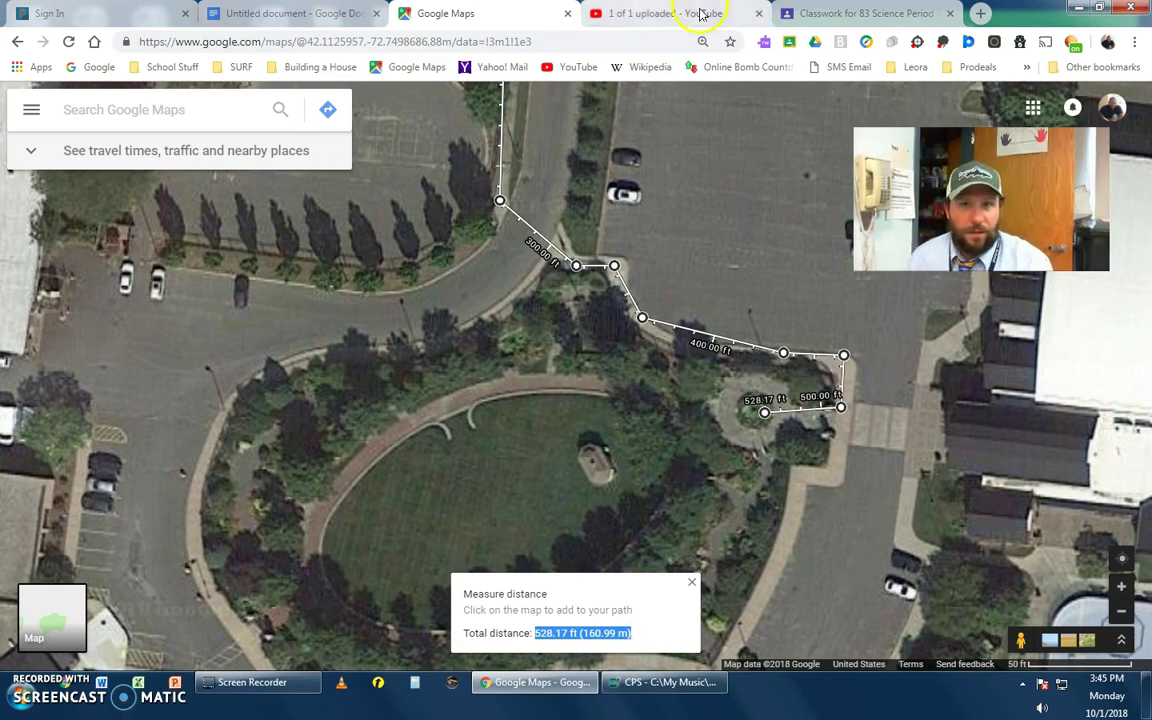
left_click(310, 16)
left_click(436, 394)
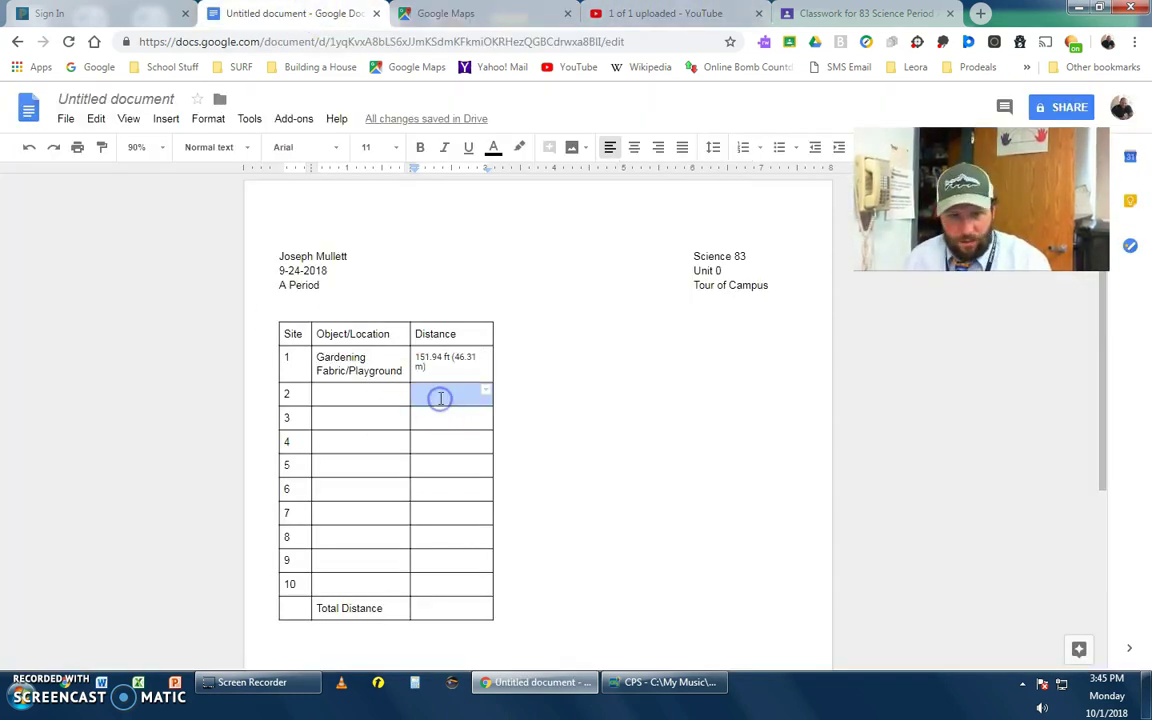
type("528.17 ft (160.99 m)")
left_click(369, 394)
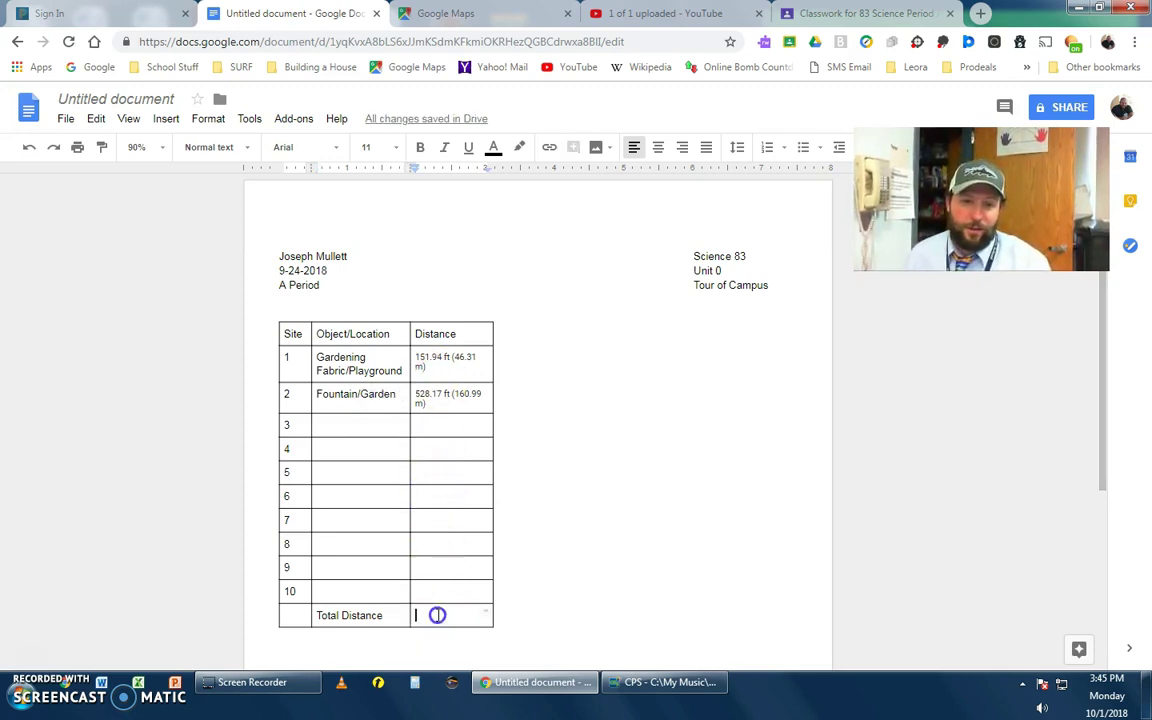
Switch back to the measured path in Google Maps
left_click(521, 13)
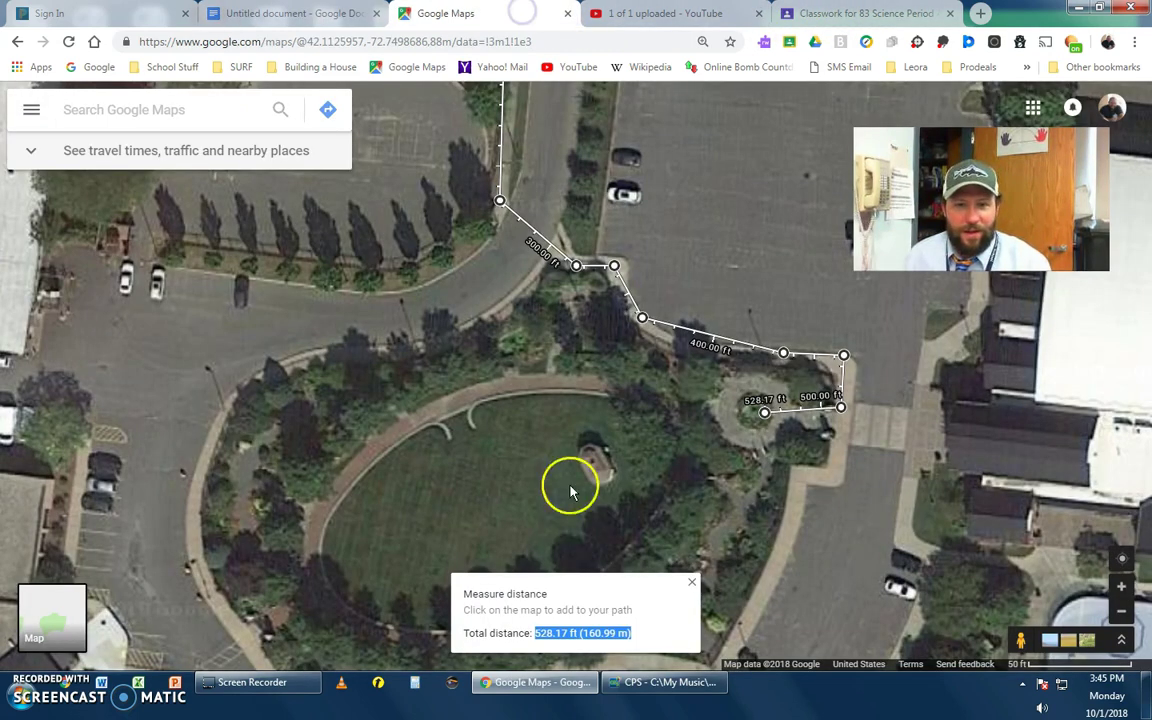